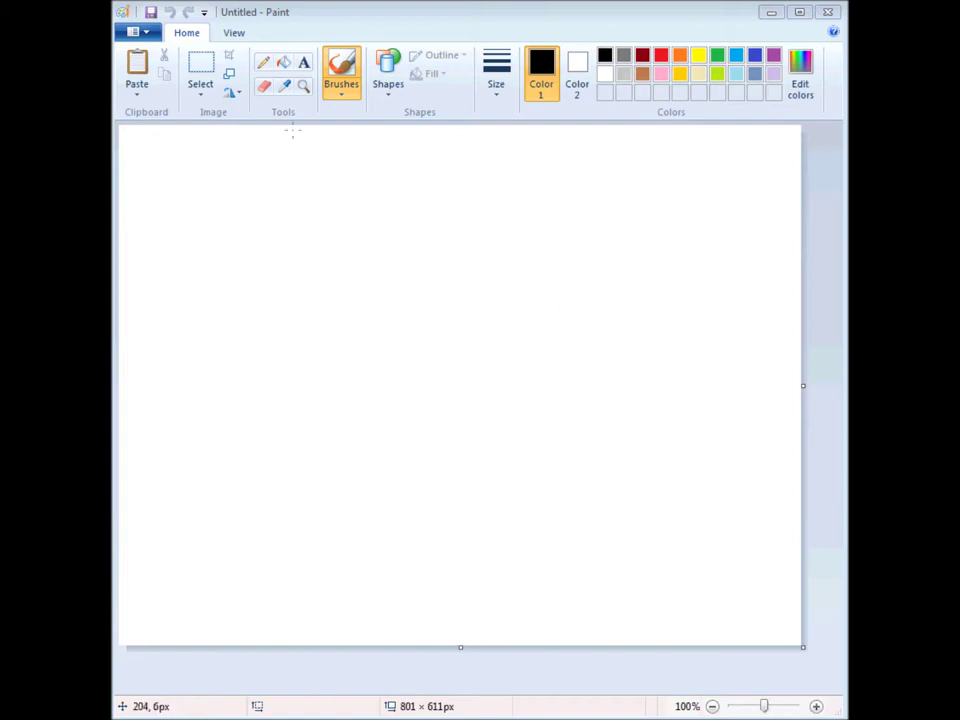
# Turn on rulers and drag the canvas corner to 803 × 601 pixels.
pyautogui.click(234, 34)
pyautogui.click(244, 56)
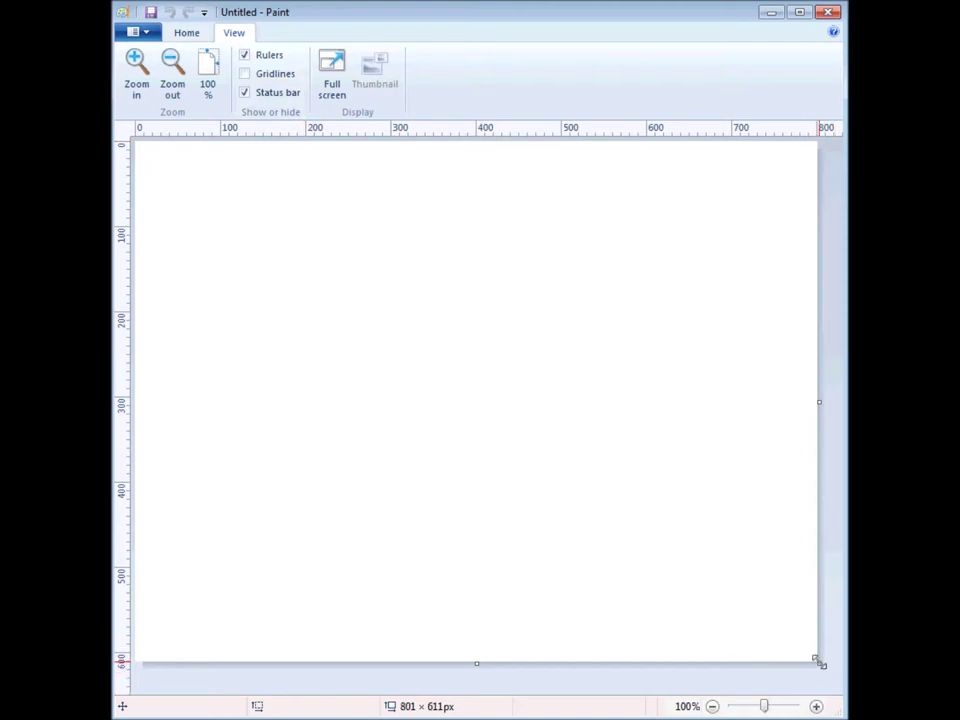
pyautogui.moveTo(818, 662); pyautogui.dragTo(820, 656)
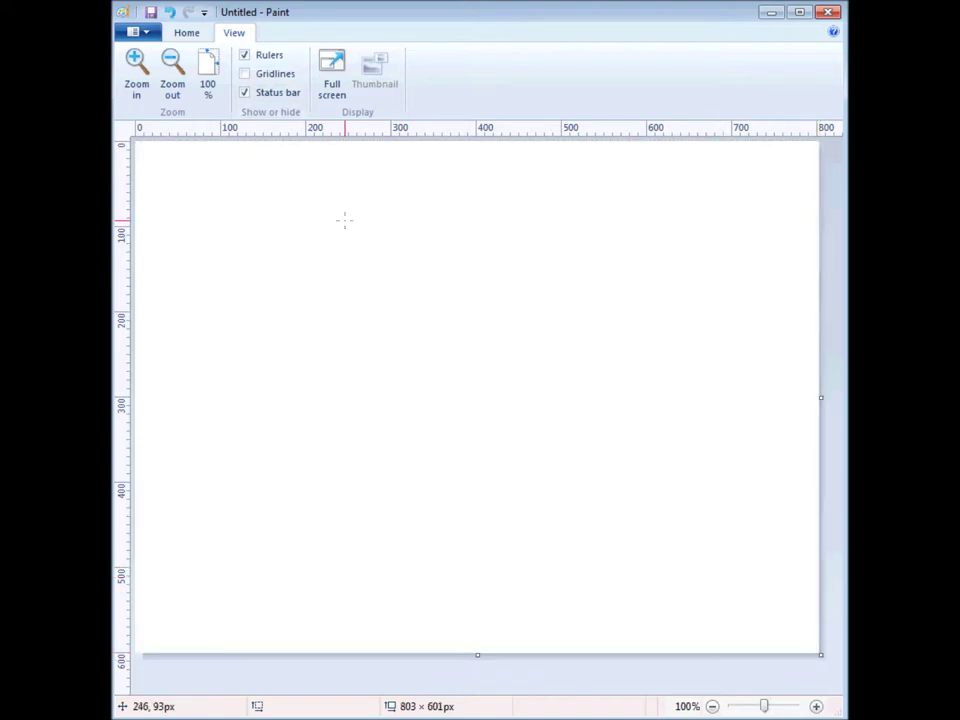
pyautogui.click(190, 38)
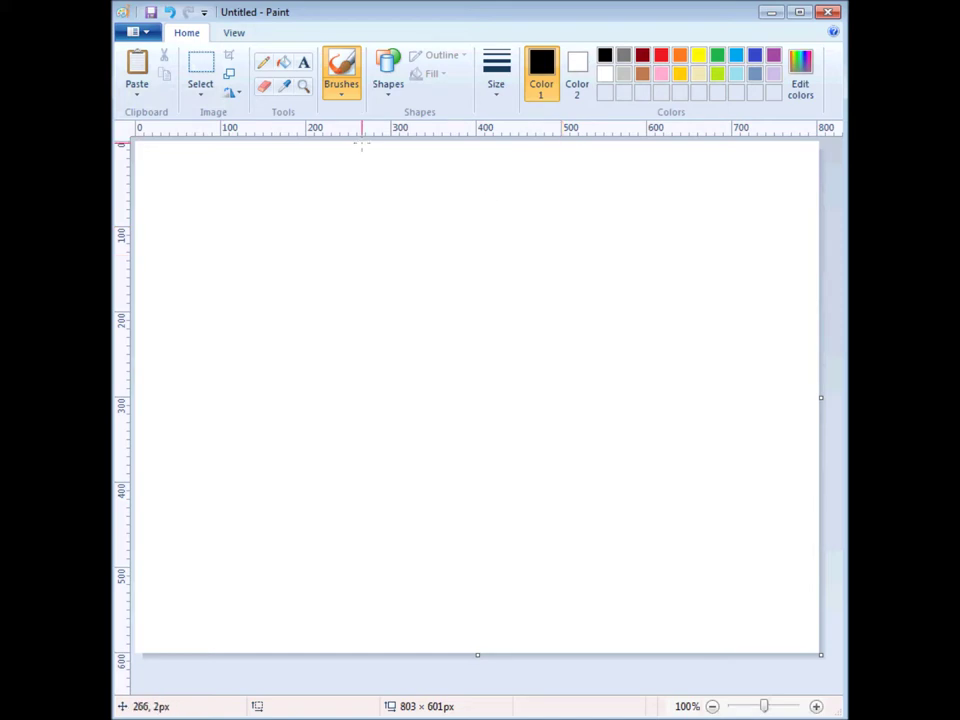
# Pick the basic Brush in black and make a small stroke at the canvas centre.
pyautogui.click(337, 95)
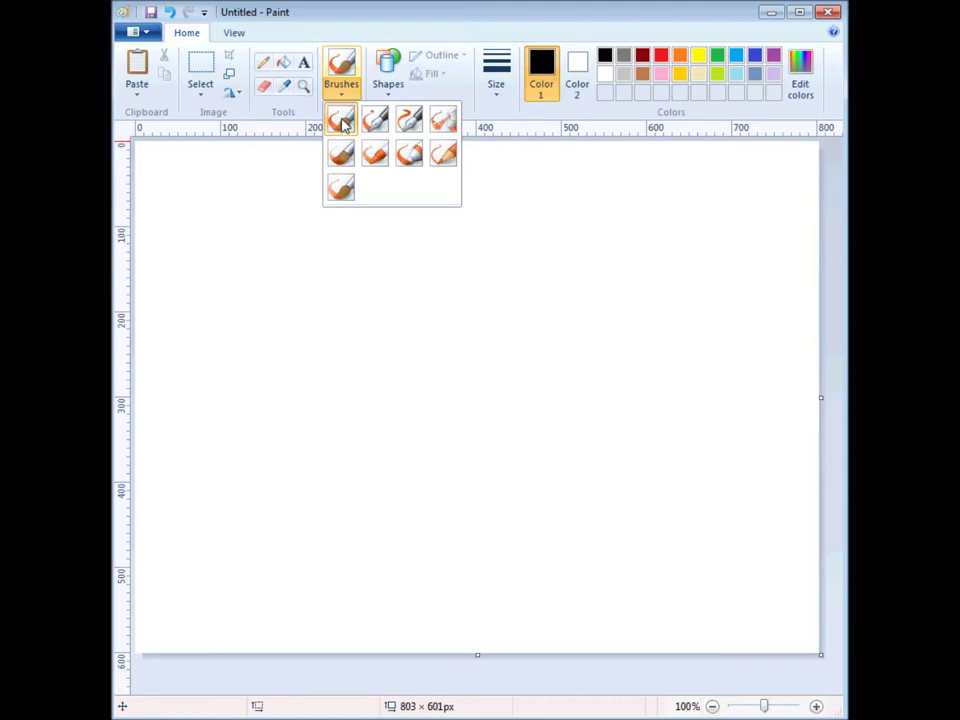
pyautogui.click(341, 121)
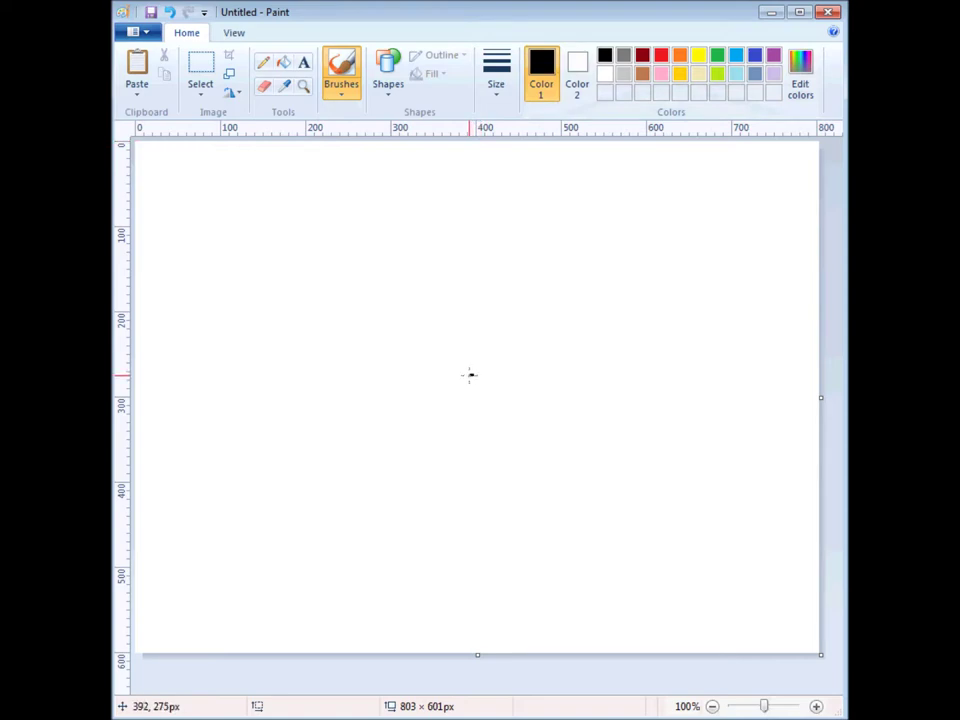
pyautogui.moveTo(469, 394); pyautogui.dragTo(479, 395)
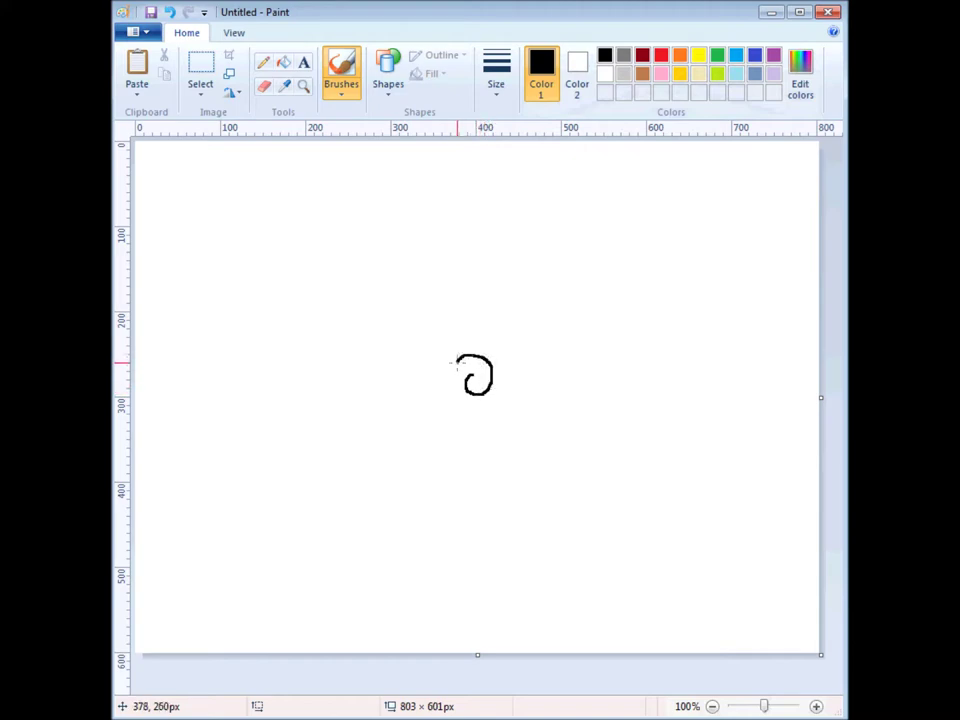
# Brush a continuous spiral outward from the centre until its outer loop nears the top edge.
pyautogui.moveTo(458, 362)
pyautogui.mouseDown()
pyautogui.moveTo(471, 408)
pyautogui.moveTo(493, 401)
pyautogui.moveTo(505, 369)
pyautogui.moveTo(474, 342)
pyautogui.mouseUp()
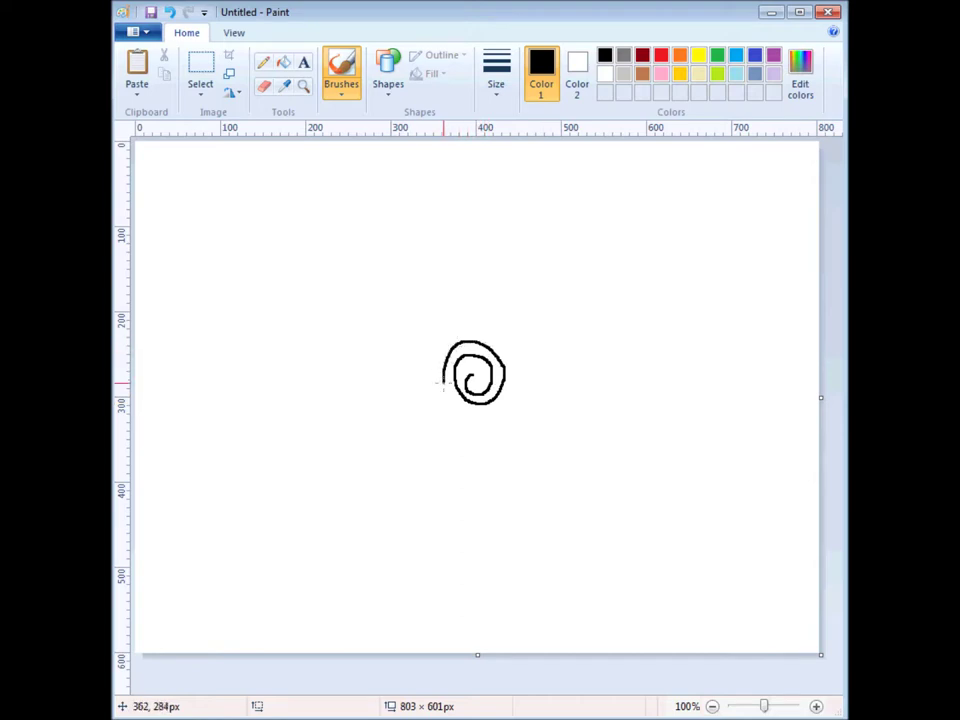
pyautogui.moveTo(445, 384)
pyautogui.mouseDown()
pyautogui.moveTo(460, 414)
pyautogui.moveTo(512, 406)
pyautogui.moveTo(519, 350)
pyautogui.moveTo(477, 321)
pyautogui.moveTo(454, 320)
pyautogui.moveTo(435, 338)
pyautogui.moveTo(428, 372)
pyautogui.moveTo(440, 414)
pyautogui.moveTo(468, 434)
pyautogui.moveTo(531, 414)
pyautogui.moveTo(540, 400)
pyautogui.moveTo(535, 348)
pyautogui.moveTo(499, 305)
pyautogui.moveTo(451, 296)
pyautogui.moveTo(420, 318)
pyautogui.moveTo(409, 371)
pyautogui.moveTo(421, 429)
pyautogui.moveTo(451, 451)
pyautogui.moveTo(541, 451)
pyautogui.moveTo(565, 390)
pyautogui.moveTo(560, 331)
pyautogui.moveTo(515, 283)
pyautogui.moveTo(452, 272)
pyautogui.moveTo(404, 293)
pyautogui.moveTo(380, 340)
pyautogui.moveTo(382, 417)
pyautogui.moveTo(423, 470)
pyautogui.moveTo(499, 479)
pyautogui.moveTo(558, 461)
pyautogui.moveTo(588, 401)
pyautogui.moveTo(584, 331)
pyautogui.moveTo(563, 289)
pyautogui.moveTo(514, 253)
pyautogui.moveTo(421, 251)
pyautogui.moveTo(370, 279)
pyautogui.moveTo(348, 424)
pyautogui.moveTo(392, 494)
pyautogui.moveTo(515, 521)
pyautogui.moveTo(622, 450)
pyautogui.moveTo(616, 342)
pyautogui.moveTo(567, 245)
pyautogui.moveTo(469, 206)
pyautogui.moveTo(358, 233)
pyautogui.moveTo(317, 314)
pyautogui.moveTo(312, 432)
pyautogui.moveTo(363, 522)
pyautogui.moveTo(456, 553)
pyautogui.moveTo(580, 543)
pyautogui.moveTo(638, 475)
pyautogui.moveTo(648, 395)
pyautogui.moveTo(624, 283)
pyautogui.moveTo(603, 240)
pyautogui.moveTo(548, 198)
pyautogui.moveTo(496, 178)
pyautogui.moveTo(413, 180)
pyautogui.moveTo(307, 224)
pyautogui.moveTo(275, 307)
pyautogui.moveTo(277, 422)
pyautogui.moveTo(298, 515)
pyautogui.moveTo(361, 585)
pyautogui.moveTo(496, 612)
pyautogui.moveTo(621, 579)
pyautogui.moveTo(686, 487)
pyautogui.moveTo(696, 365)
pyautogui.moveTo(681, 298)
pyautogui.moveTo(642, 236)
pyautogui.moveTo(567, 174)
pyautogui.moveTo(495, 151)
pyautogui.moveTo(437, 147)
pyautogui.moveTo(301, 172)
pyautogui.moveTo(249, 241)
pyautogui.moveTo(231, 340)
pyautogui.moveTo(237, 403)
pyautogui.mouseUp()
pyautogui.moveTo(241, 466)
pyautogui.mouseDown()
pyautogui.moveTo(266, 573)
pyautogui.moveTo(289, 597)
pyautogui.moveTo(381, 628)
pyautogui.moveTo(440, 642)
pyautogui.moveTo(566, 645)
pyautogui.moveTo(609, 634)
pyautogui.moveTo(701, 569)
pyautogui.moveTo(740, 462)
pyautogui.moveTo(744, 386)
pyautogui.moveTo(719, 232)
pyautogui.moveTo(674, 163)
pyautogui.moveTo(648, 130)
pyautogui.mouseUp()
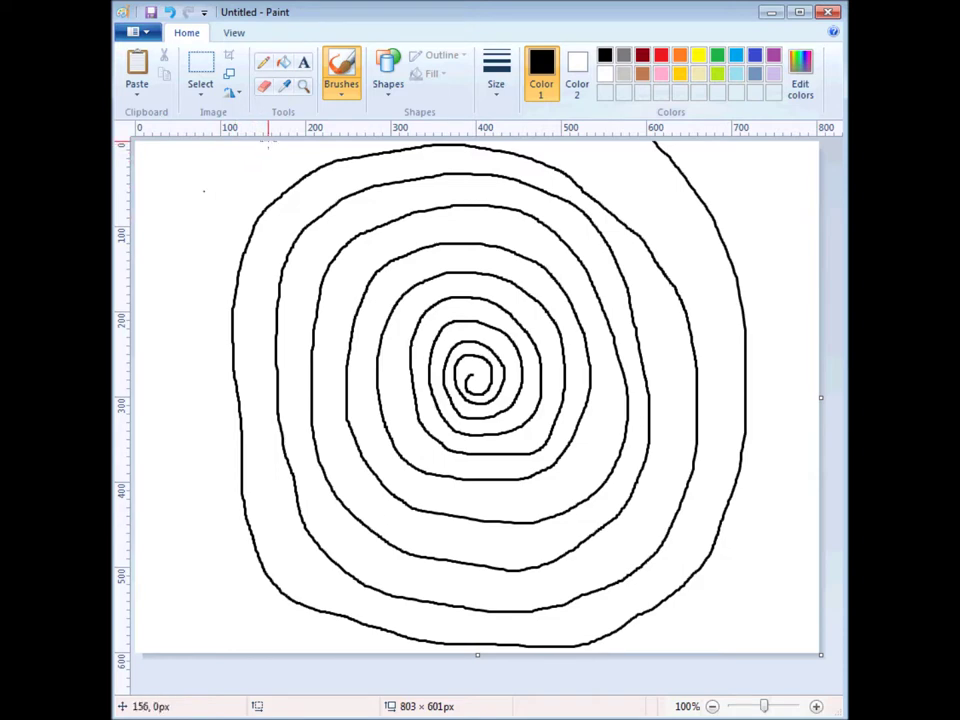
# Brush a curve across each of the four corners and a straight stem to the bottom edge.
pyautogui.moveTo(266, 145)
pyautogui.mouseDown()
pyautogui.moveTo(193, 163)
pyautogui.moveTo(128, 230)
pyautogui.mouseUp()
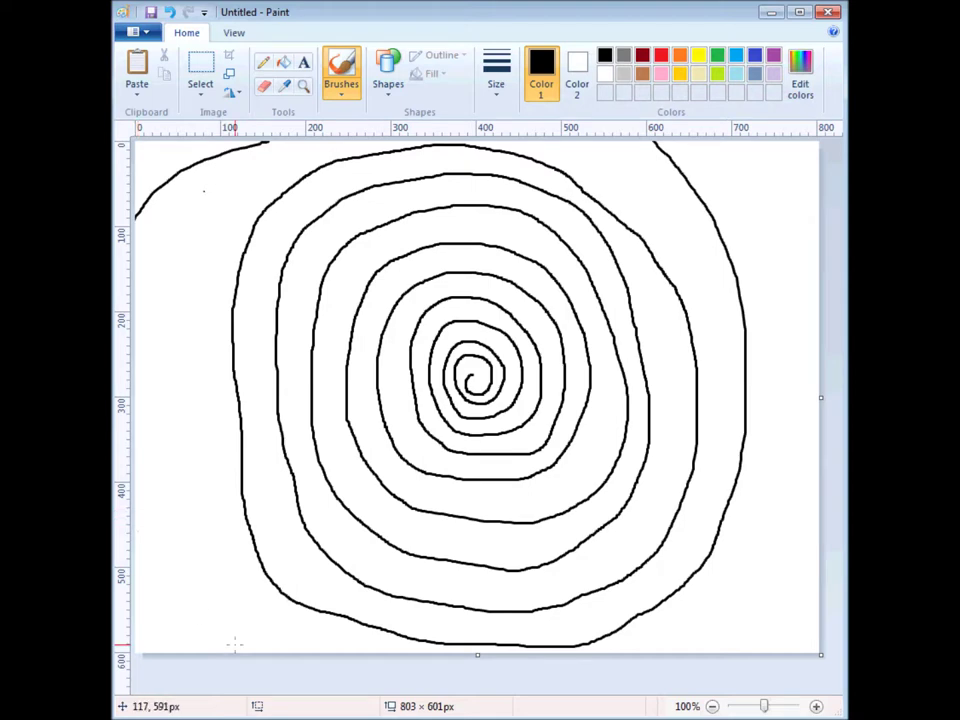
pyautogui.moveTo(241, 654)
pyautogui.mouseDown()
pyautogui.moveTo(172, 600)
pyautogui.moveTo(128, 540)
pyautogui.mouseUp()
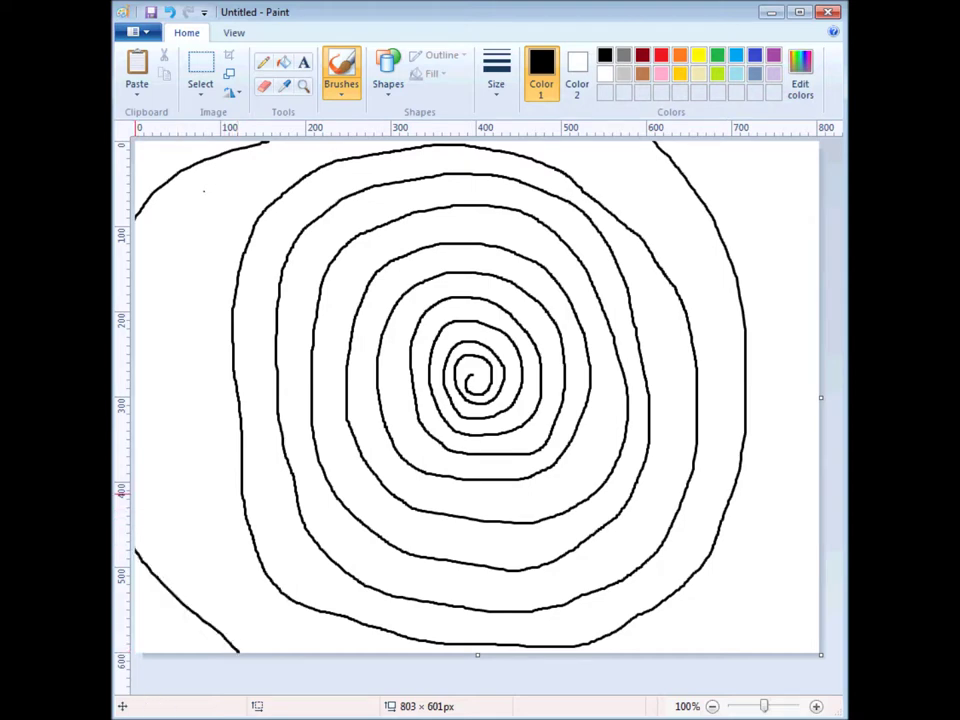
pyautogui.moveTo(812, 507); pyautogui.dragTo(733, 655)
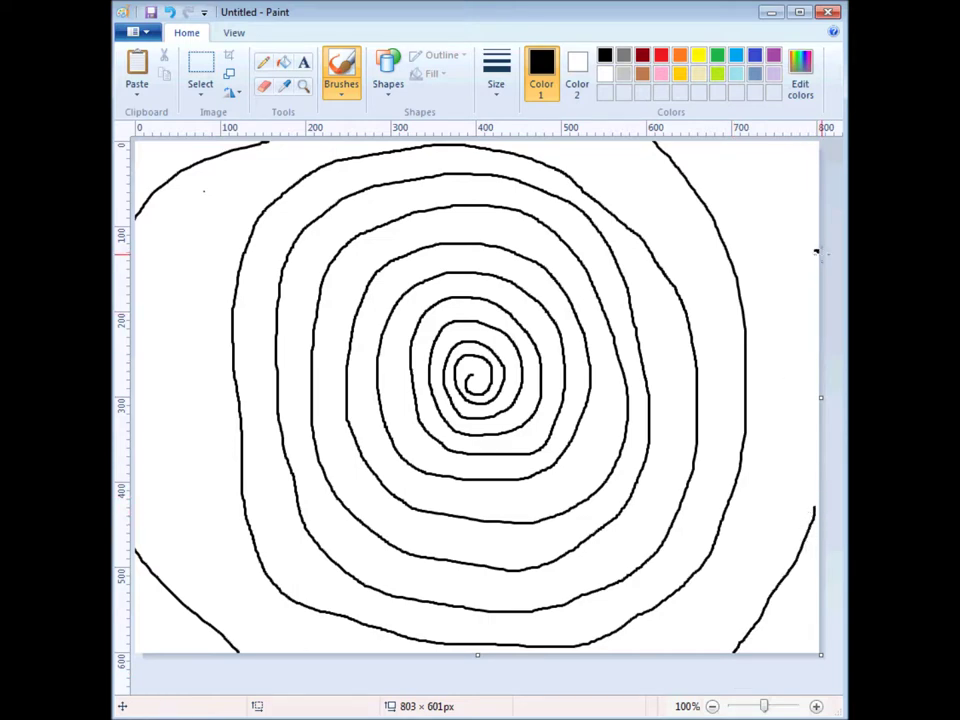
pyautogui.moveTo(814, 251)
pyautogui.mouseDown()
pyautogui.moveTo(817, 239)
pyautogui.moveTo(724, 151)
pyautogui.moveTo(675, 143)
pyautogui.mouseUp()
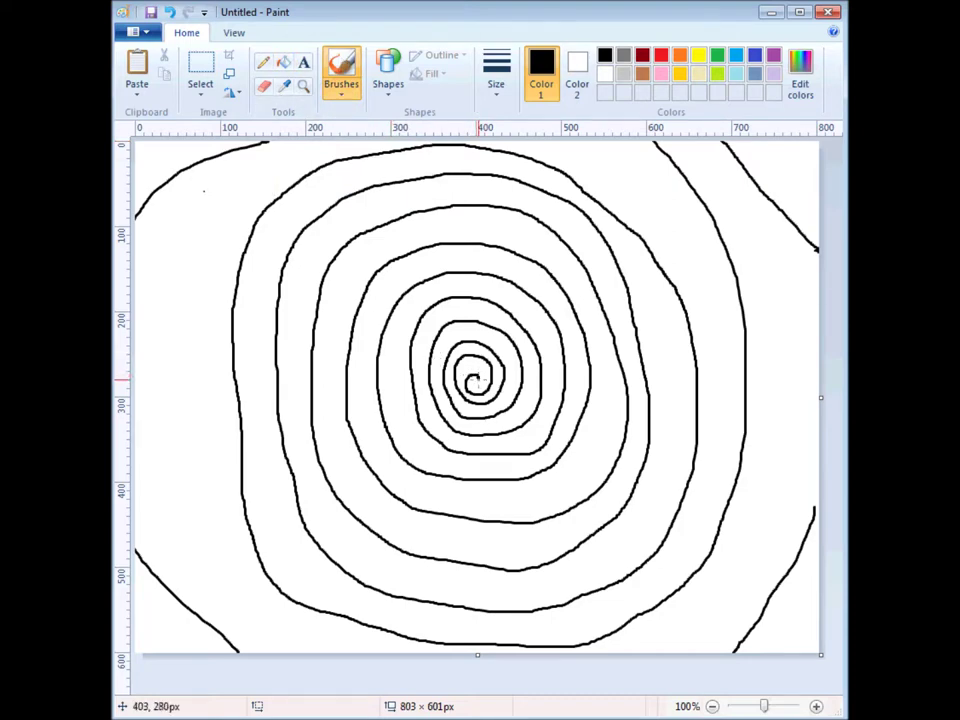
pyautogui.moveTo(482, 438); pyautogui.dragTo(500, 663)
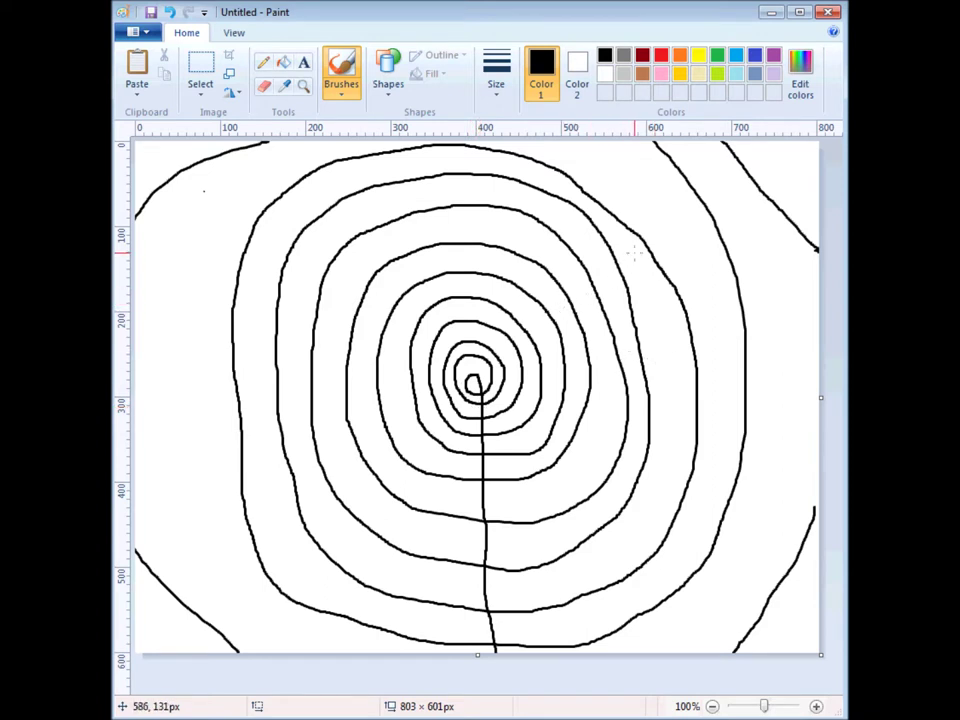
pyautogui.click(661, 56)
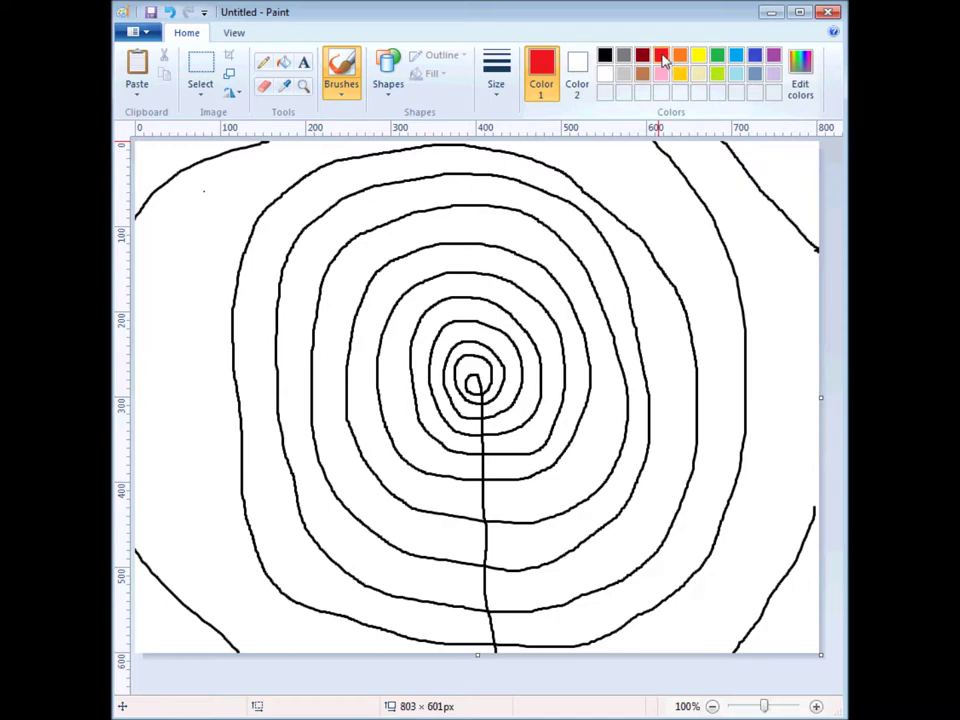
# Create a custom very dark red (48, 3, 5) in Edit colors.
pyautogui.click(799, 82)
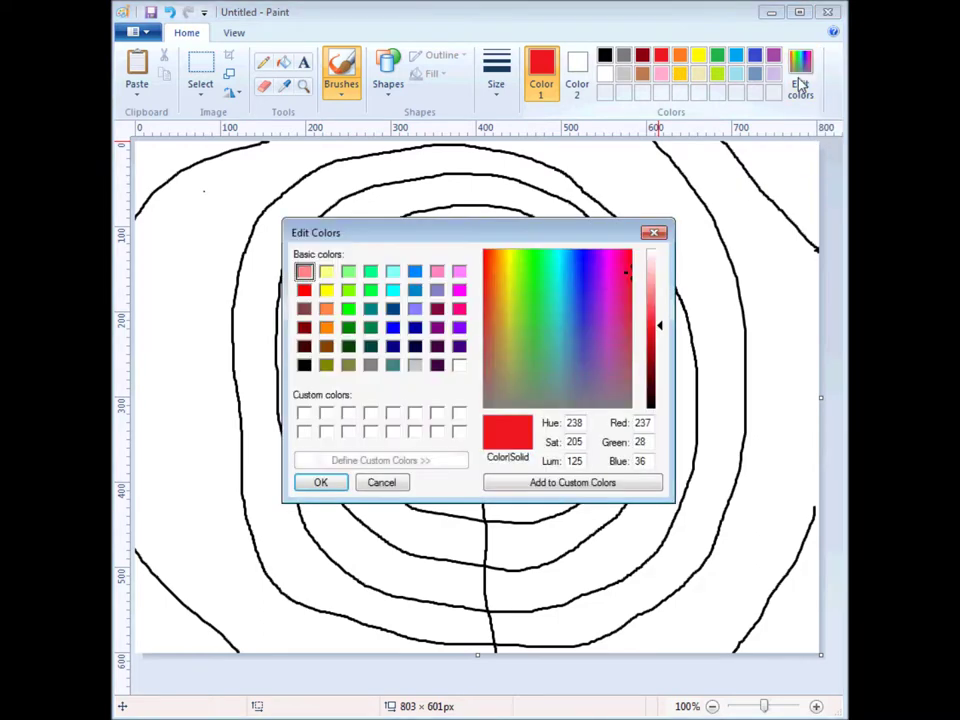
pyautogui.moveTo(593, 228)
pyautogui.mouseDown()
pyautogui.moveTo(239, 234)
pyautogui.moveTo(204, 226)
pyautogui.moveTo(289, 197)
pyautogui.moveTo(152, 192)
pyautogui.mouseUp()
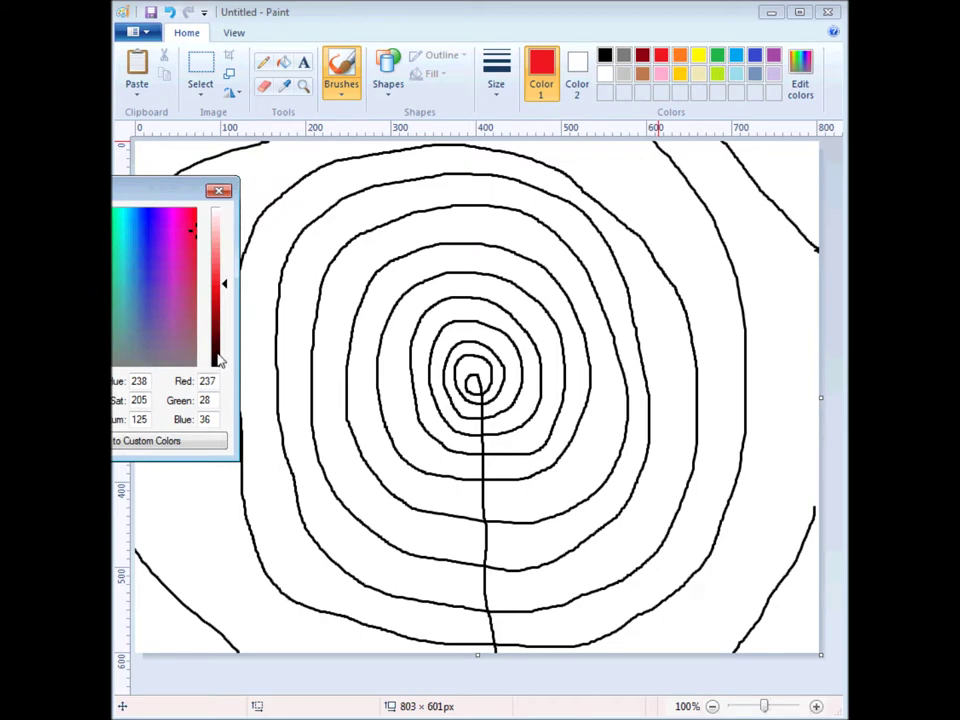
pyautogui.click(217, 358)
pyautogui.moveTo(141, 193); pyautogui.dragTo(741, 323)
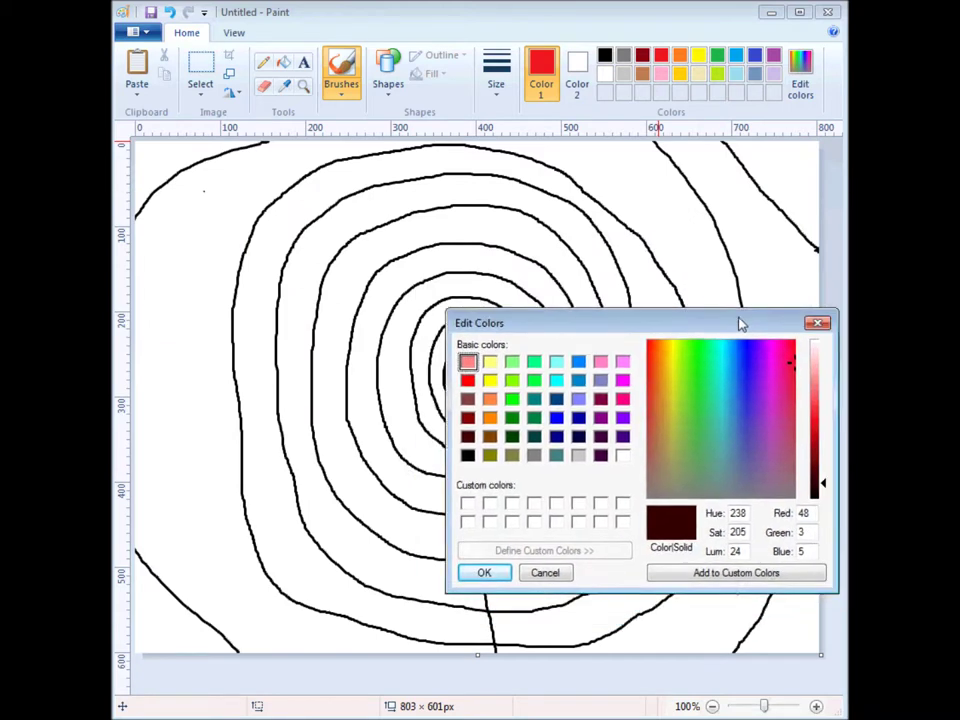
pyautogui.click(484, 572)
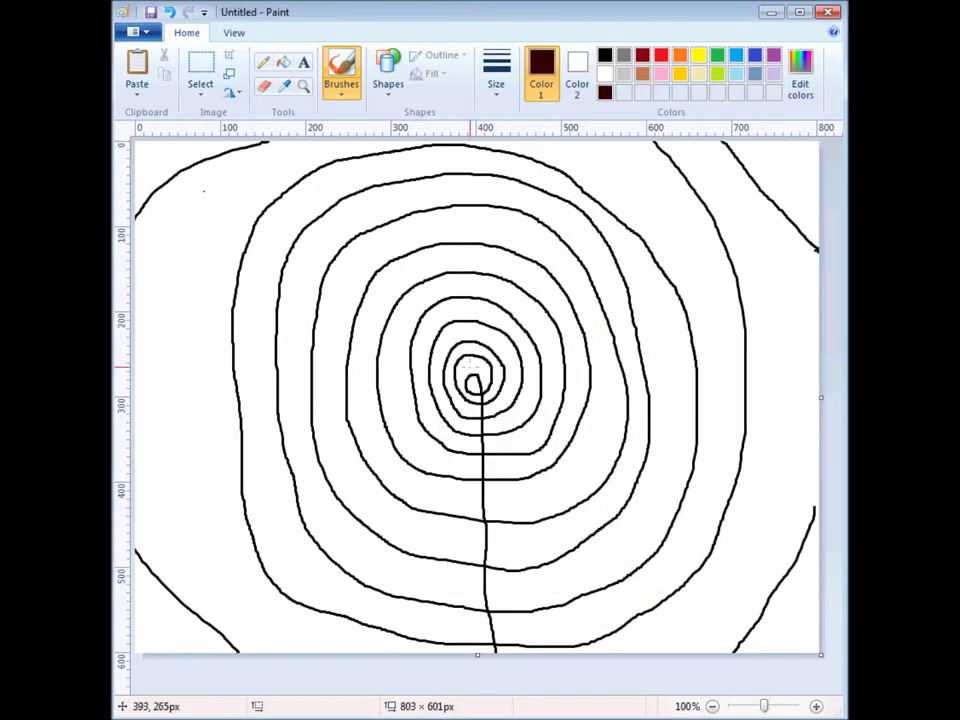
# Bucket-fill the ring around the dark centre with a slightly lighter dark red.
pyautogui.click(284, 62)
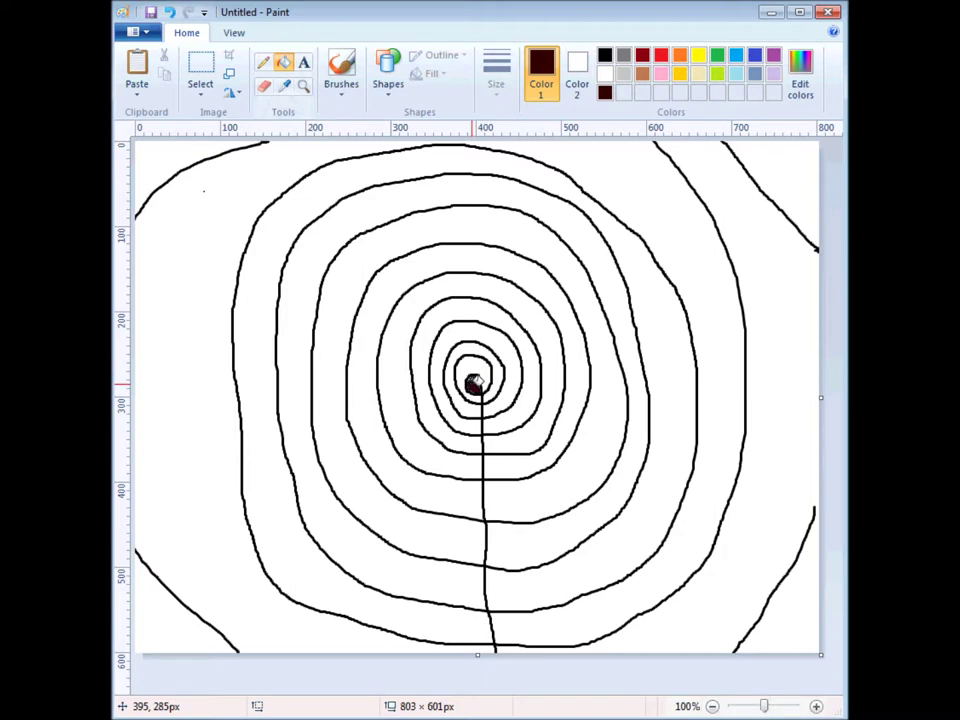
pyautogui.click(801, 80)
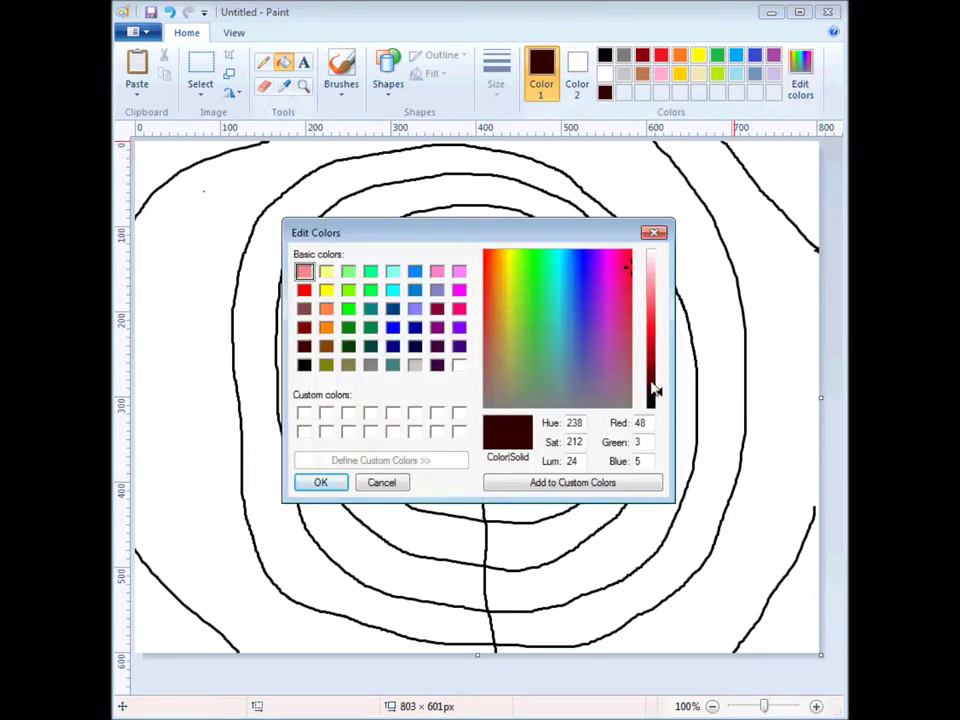
pyautogui.moveTo(655, 391); pyautogui.dragTo(659, 387)
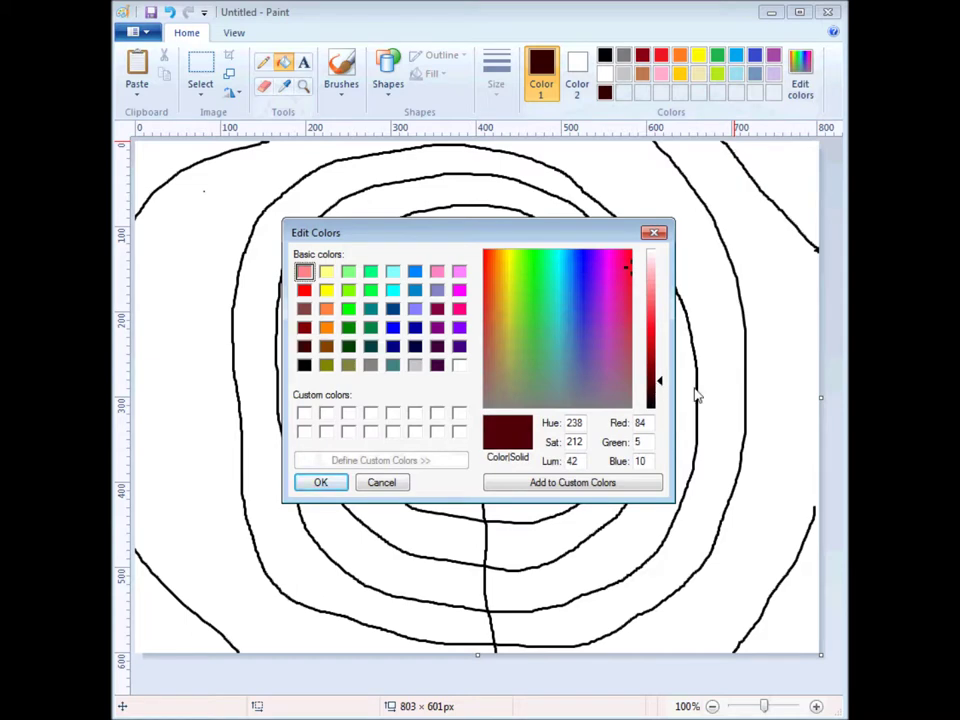
pyautogui.click(322, 484)
pyautogui.click(486, 380)
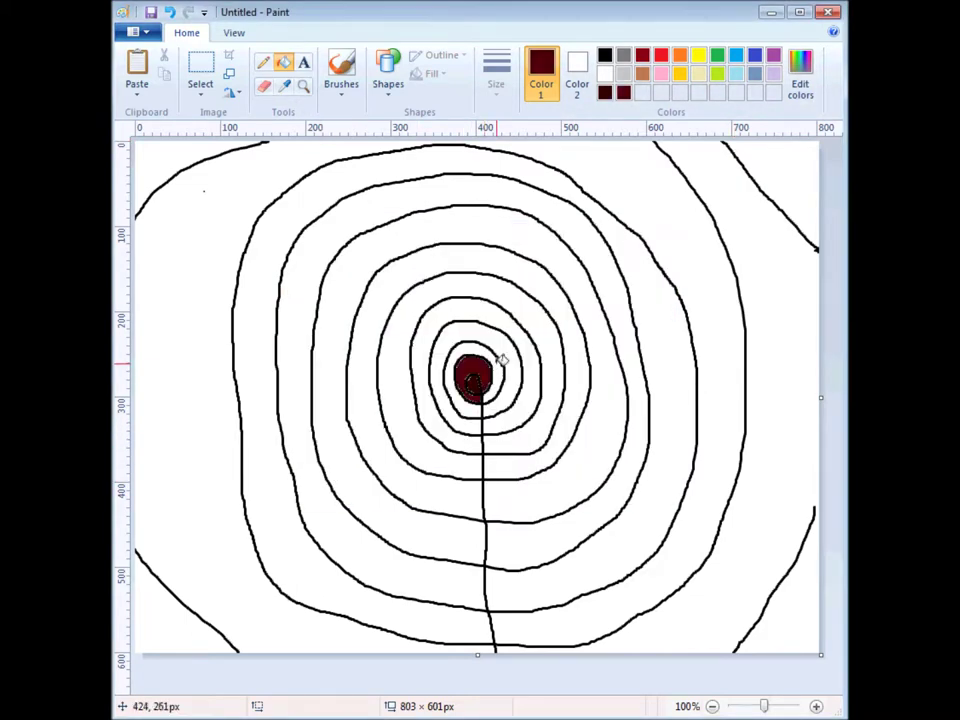
# Fill the next ring outward with a brighter red.
pyautogui.click(800, 87)
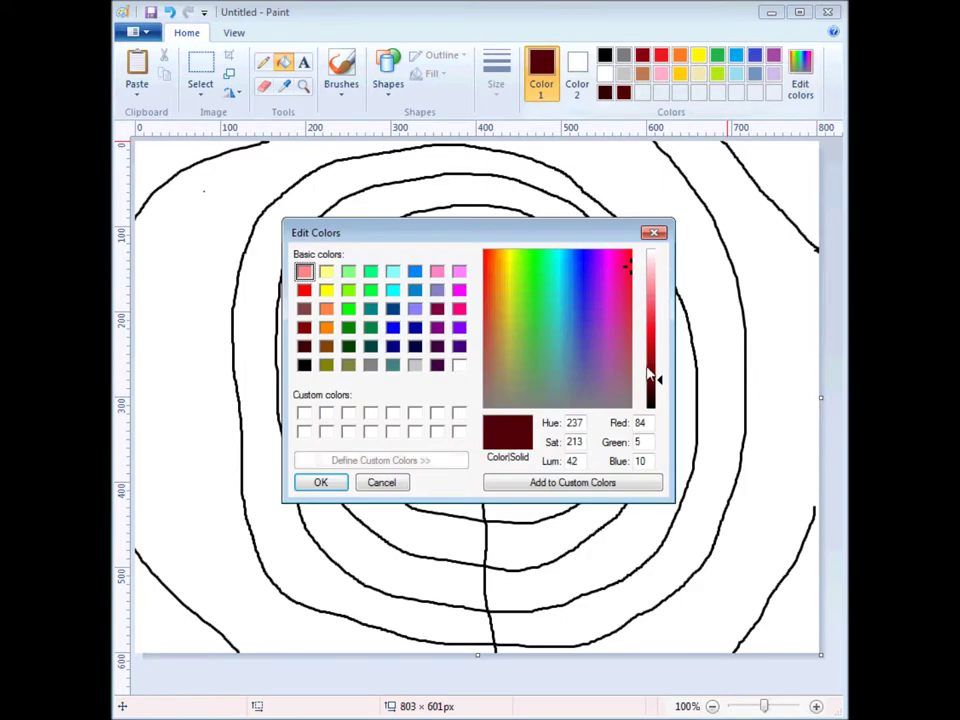
pyautogui.click(655, 367)
pyautogui.click(320, 482)
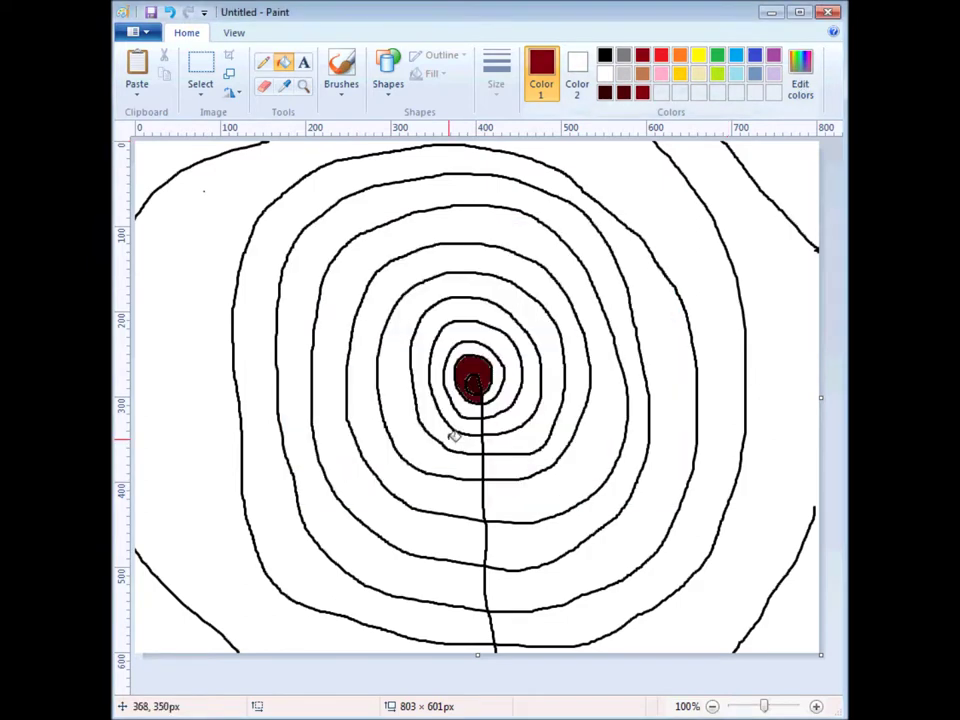
pyautogui.click(496, 370)
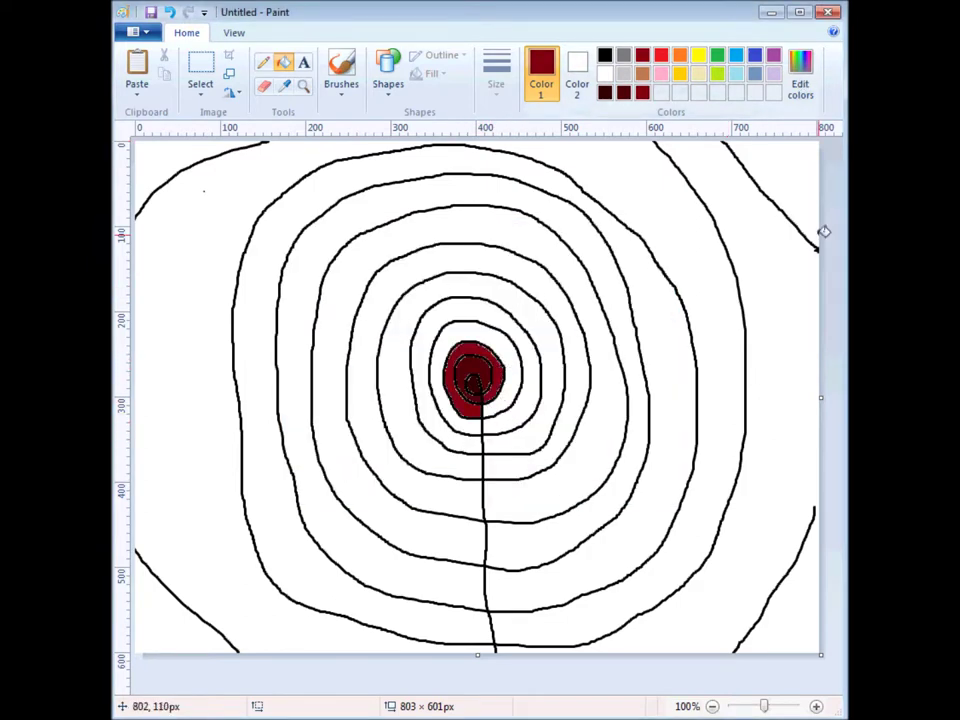
# Brighten the red two more steps and fill the following ring with it.
pyautogui.click(800, 78)
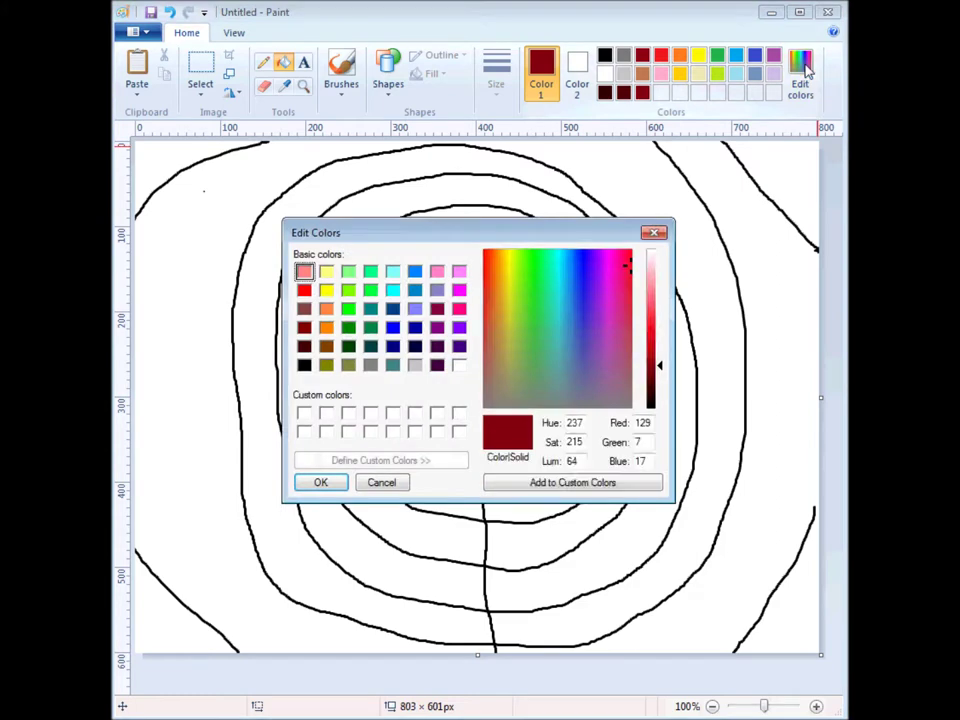
pyautogui.click(659, 360)
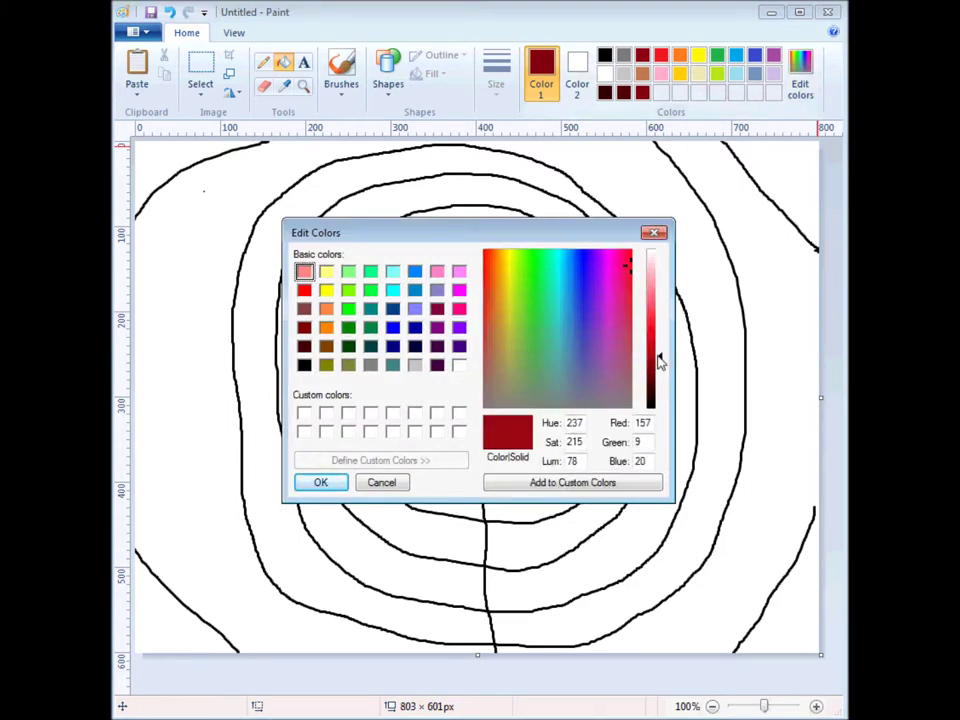
pyautogui.click(322, 483)
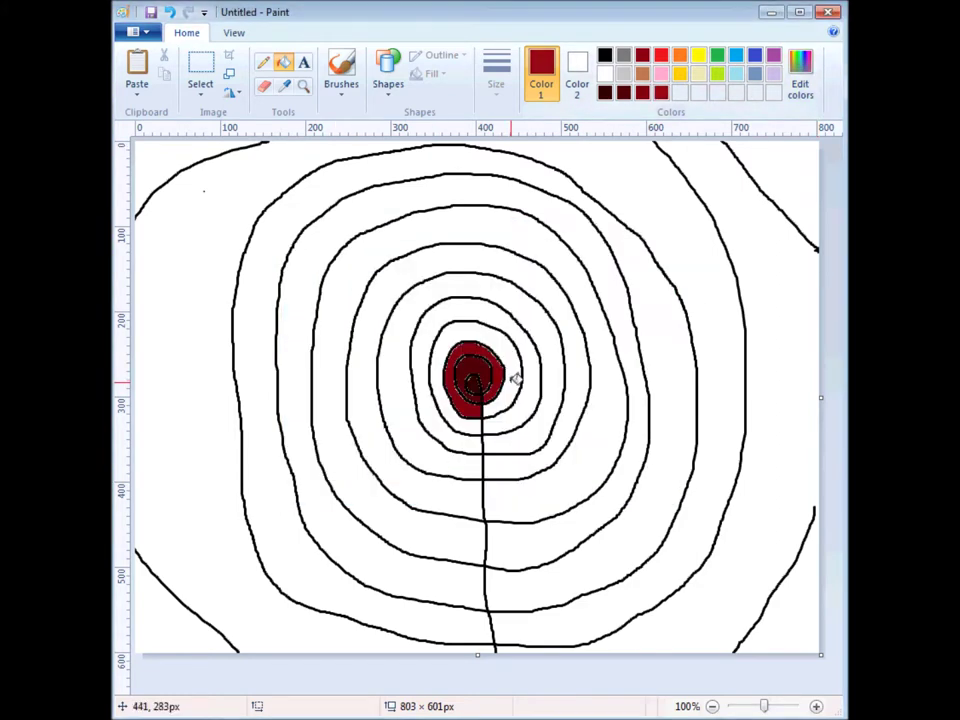
pyautogui.click(800, 76)
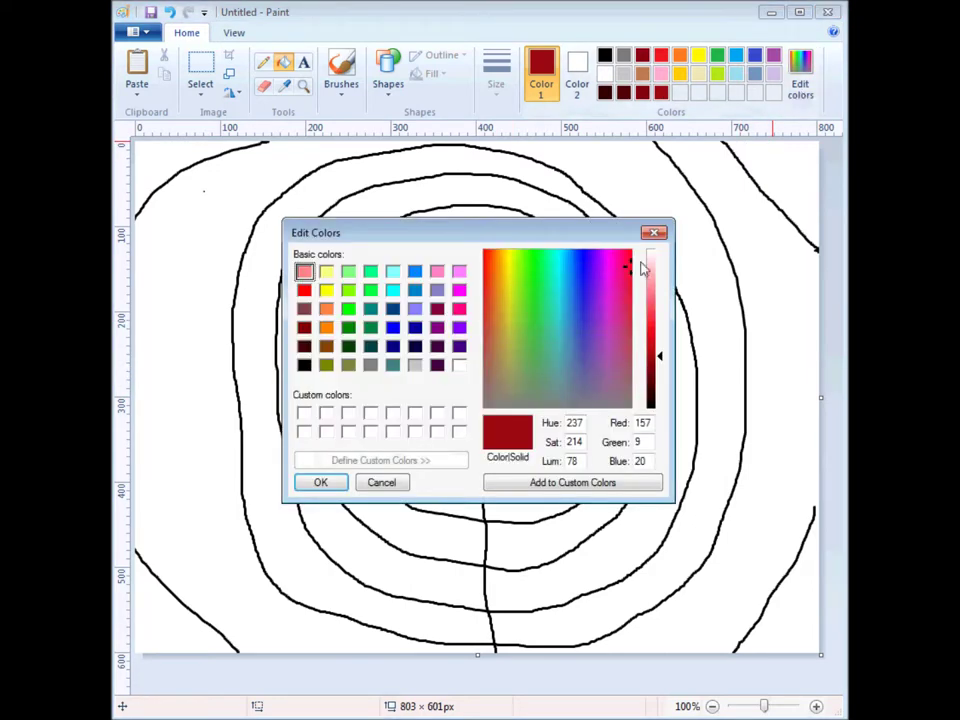
pyautogui.click(657, 346)
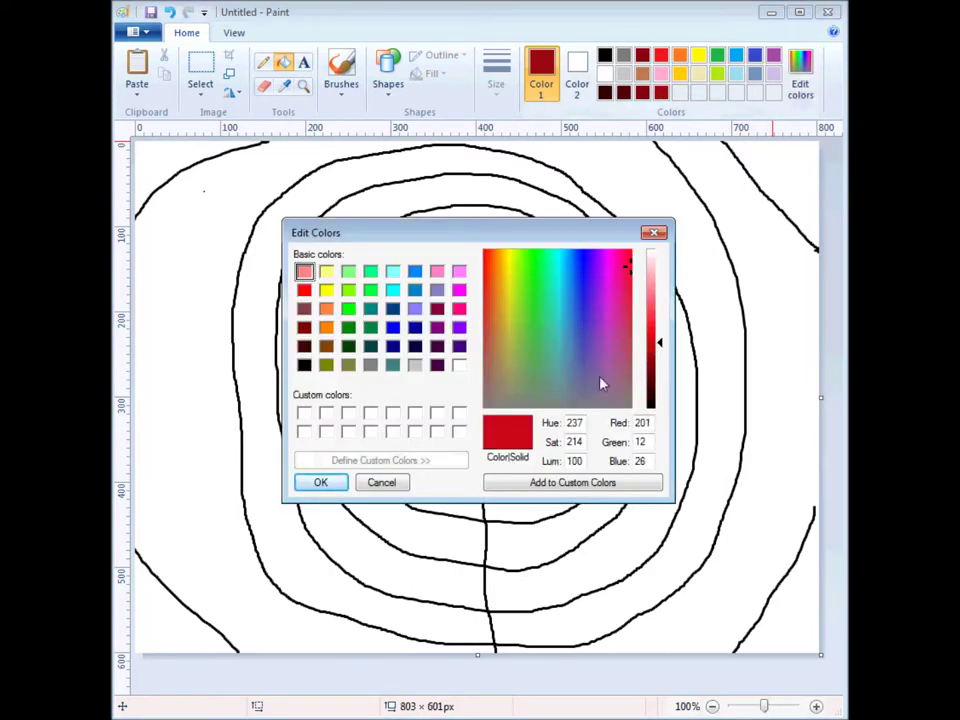
pyautogui.click(320, 482)
pyautogui.click(477, 310)
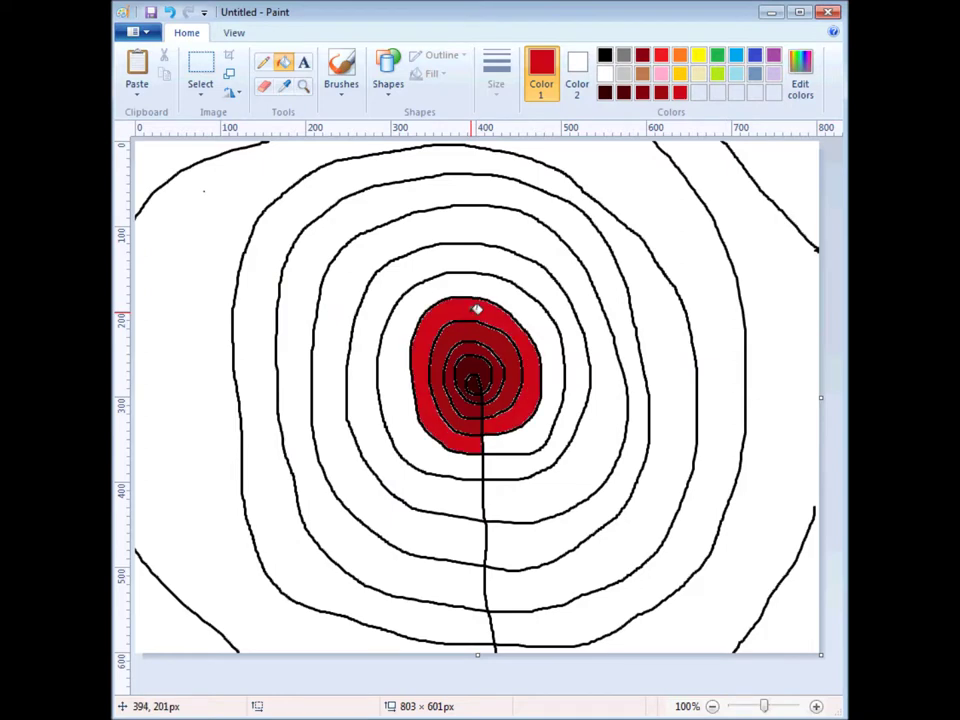
# Fill the next two rings with progressively lighter reds, accidentally recolouring the spiral outline.
pyautogui.click(795, 88)
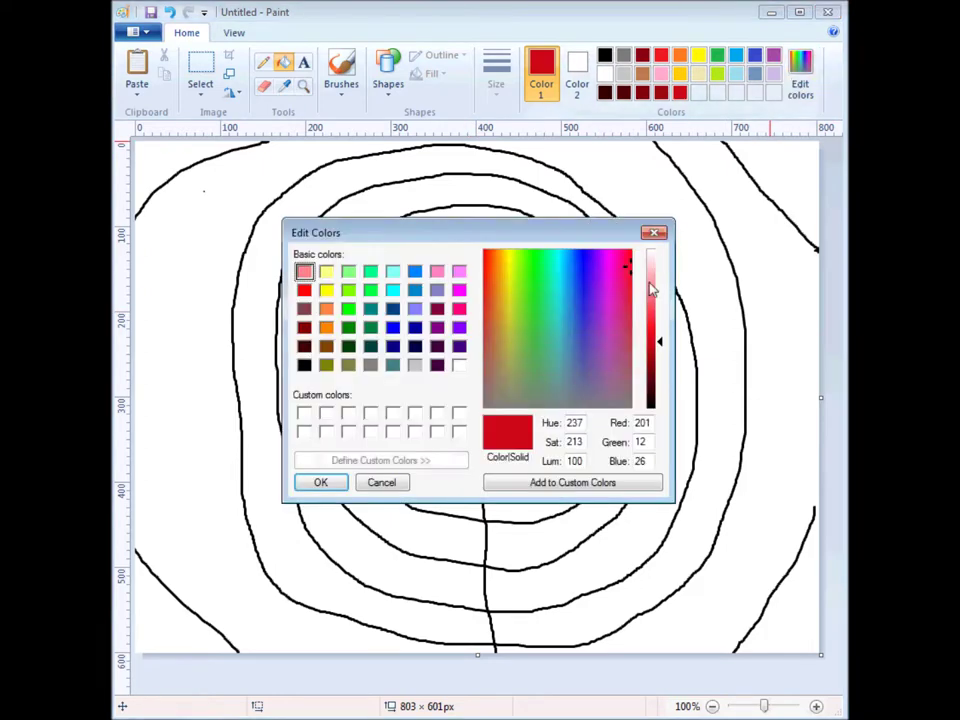
pyautogui.moveTo(655, 341); pyautogui.dragTo(659, 333)
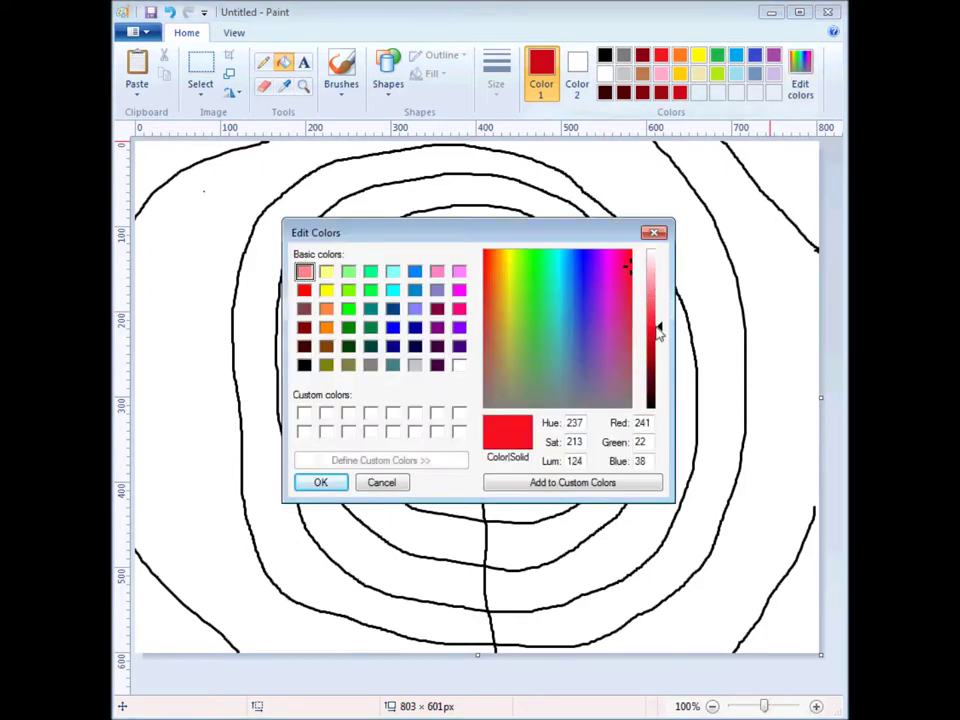
pyautogui.click(343, 482)
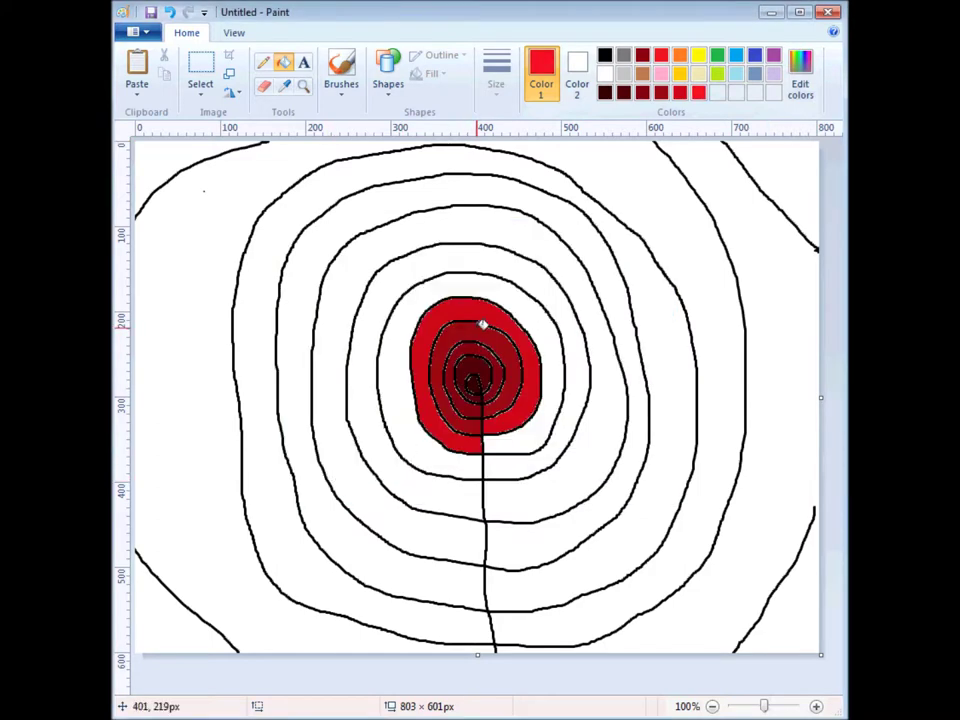
pyautogui.click(525, 307)
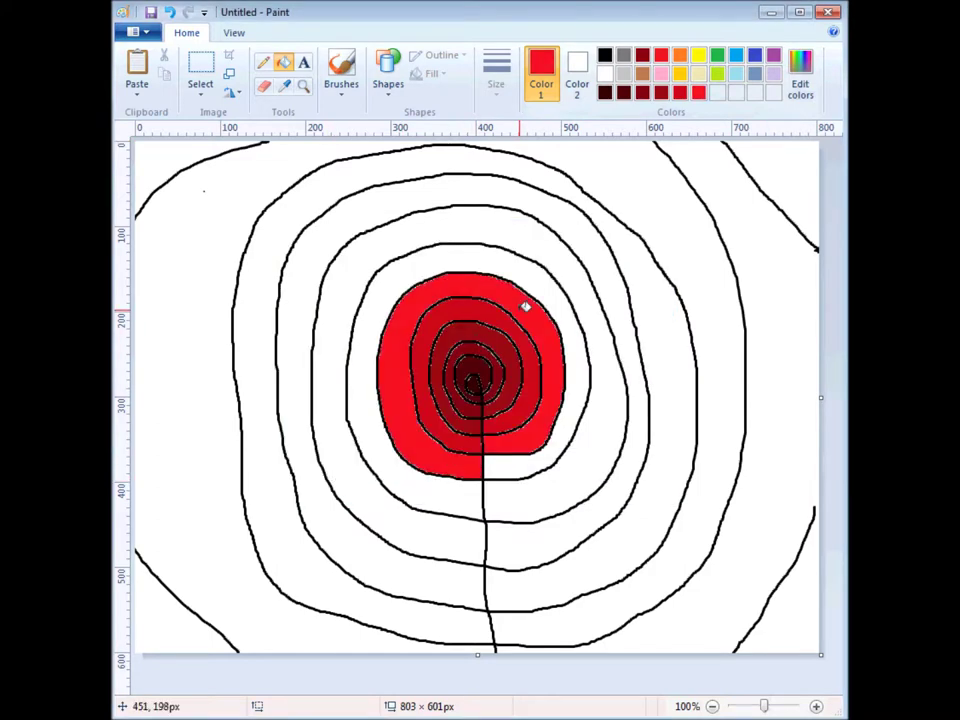
pyautogui.click(802, 80)
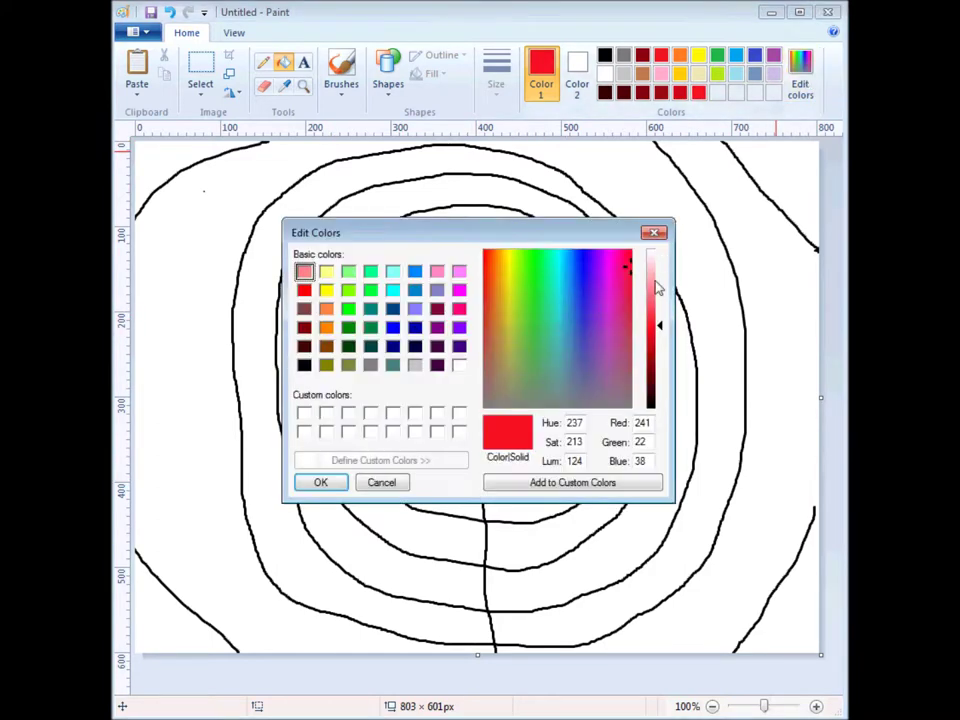
pyautogui.moveTo(655, 318); pyautogui.dragTo(659, 313)
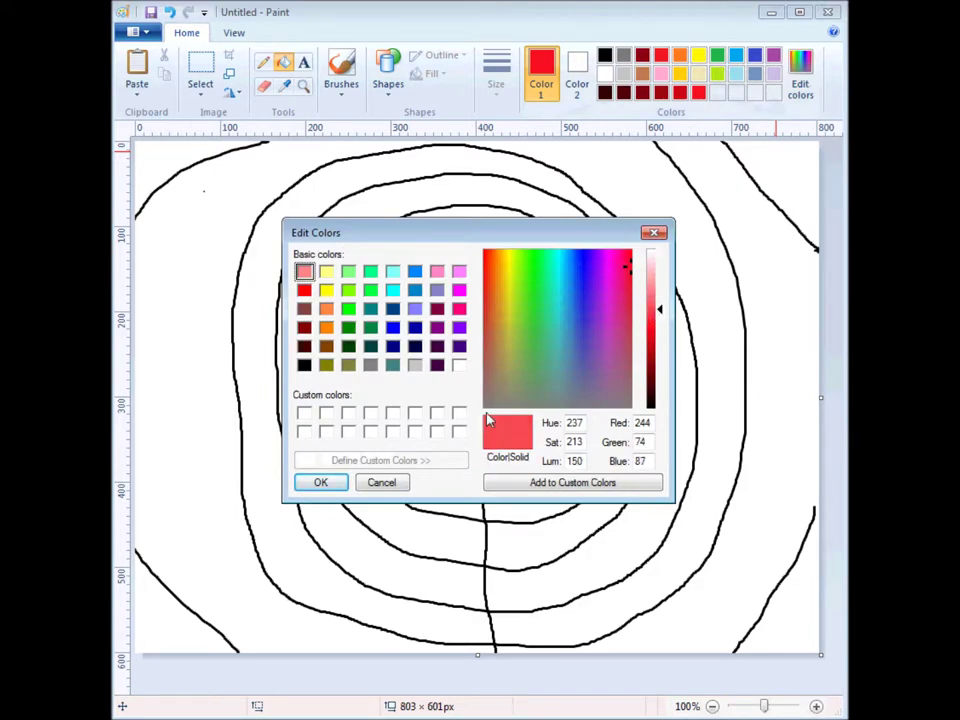
pyautogui.click(340, 482)
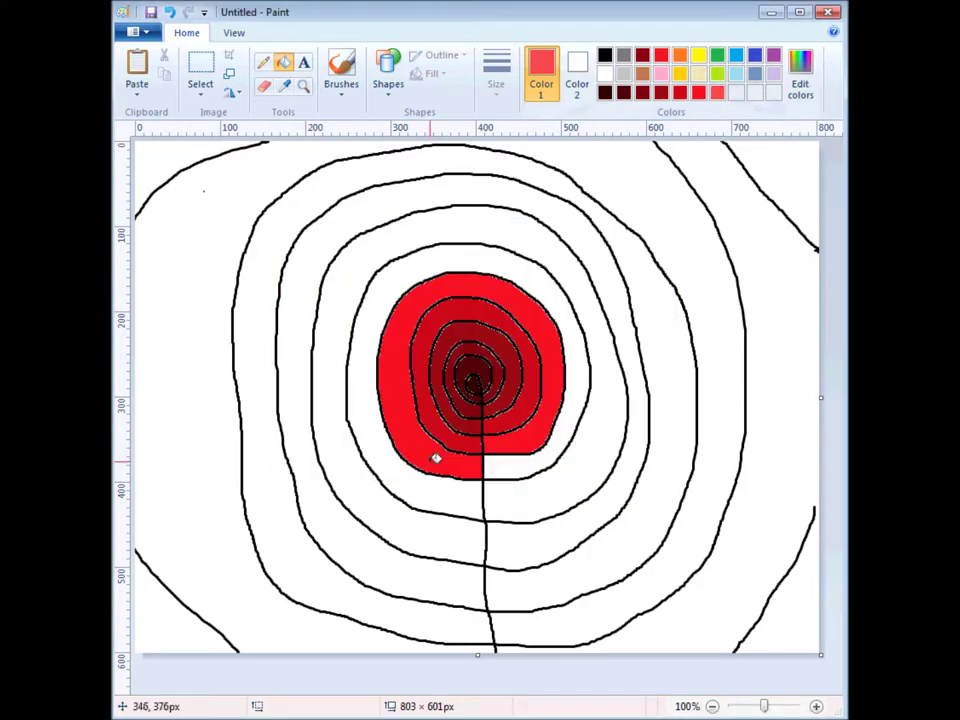
pyautogui.click(569, 409)
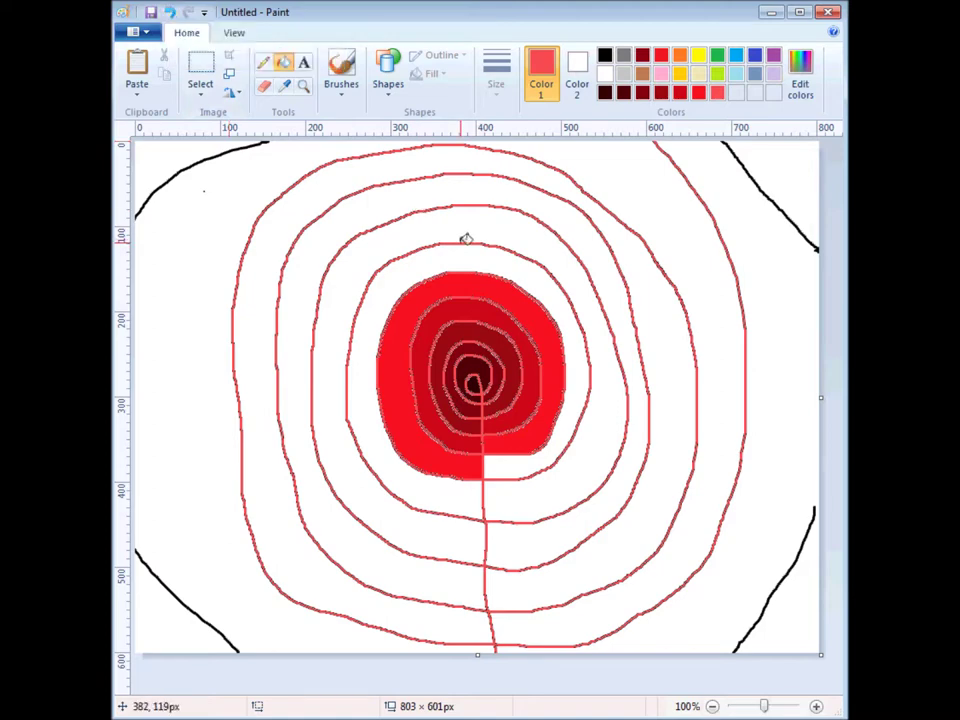
# Undo the red outline recolouring and fill the ring around the red centre with light red.
pyautogui.hotkey('ctrl', 'z')
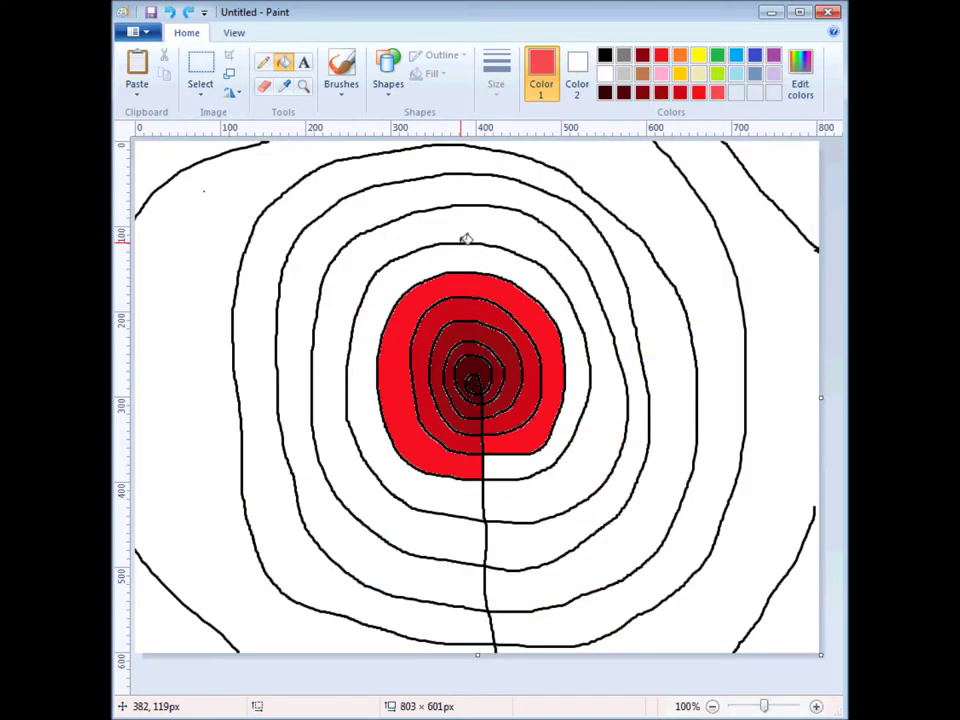
pyautogui.click(584, 360)
# Fill the next ring outward with a light pink.
pyautogui.click(800, 75)
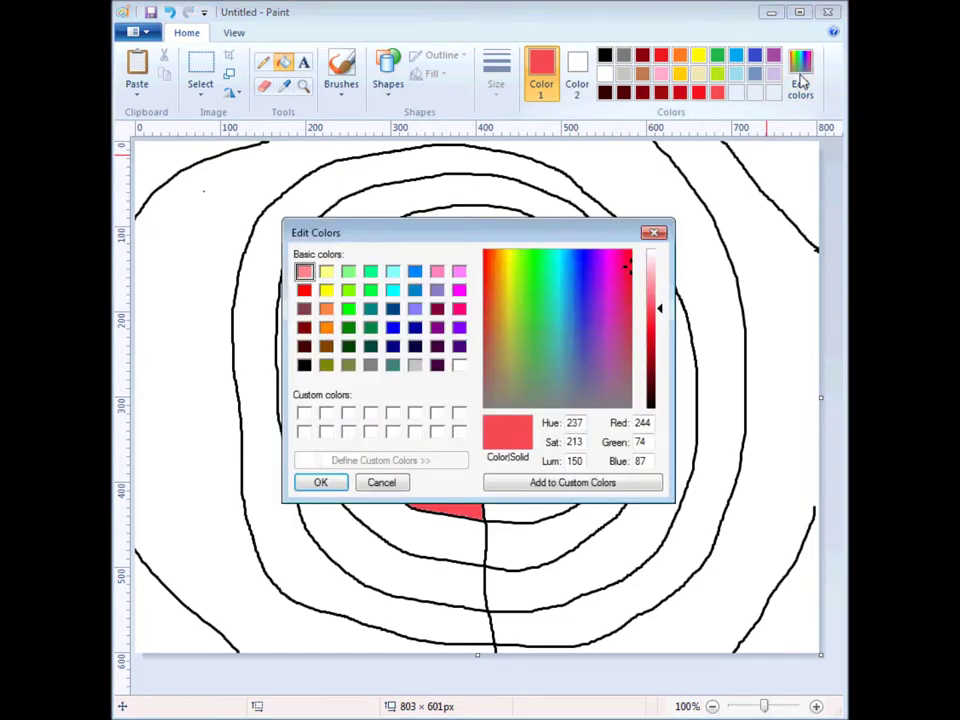
pyautogui.moveTo(655, 308); pyautogui.dragTo(655, 300)
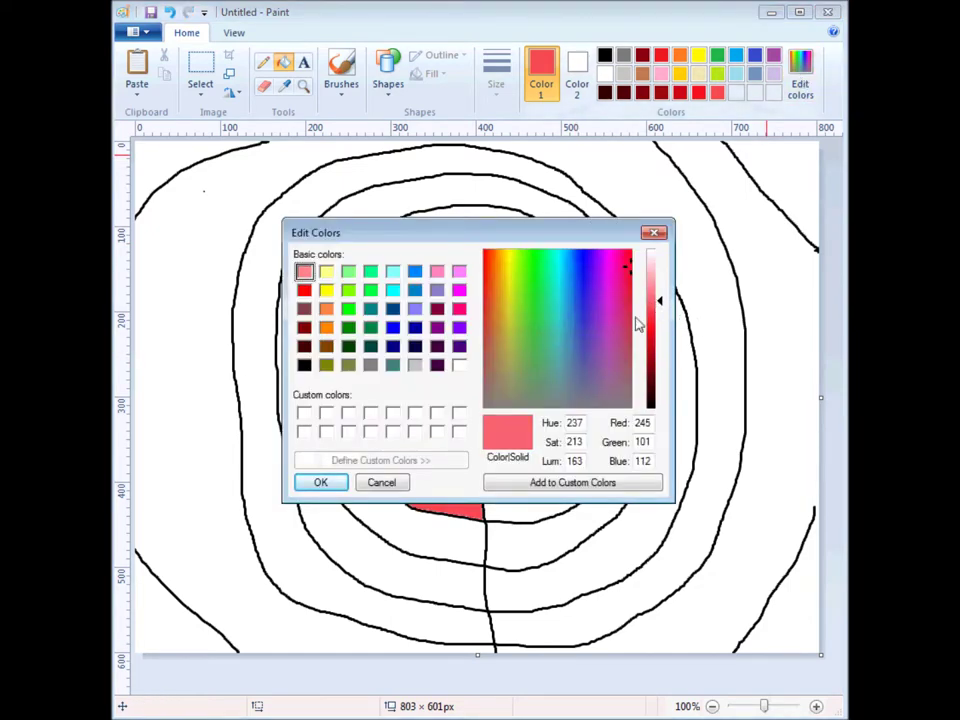
pyautogui.click(322, 484)
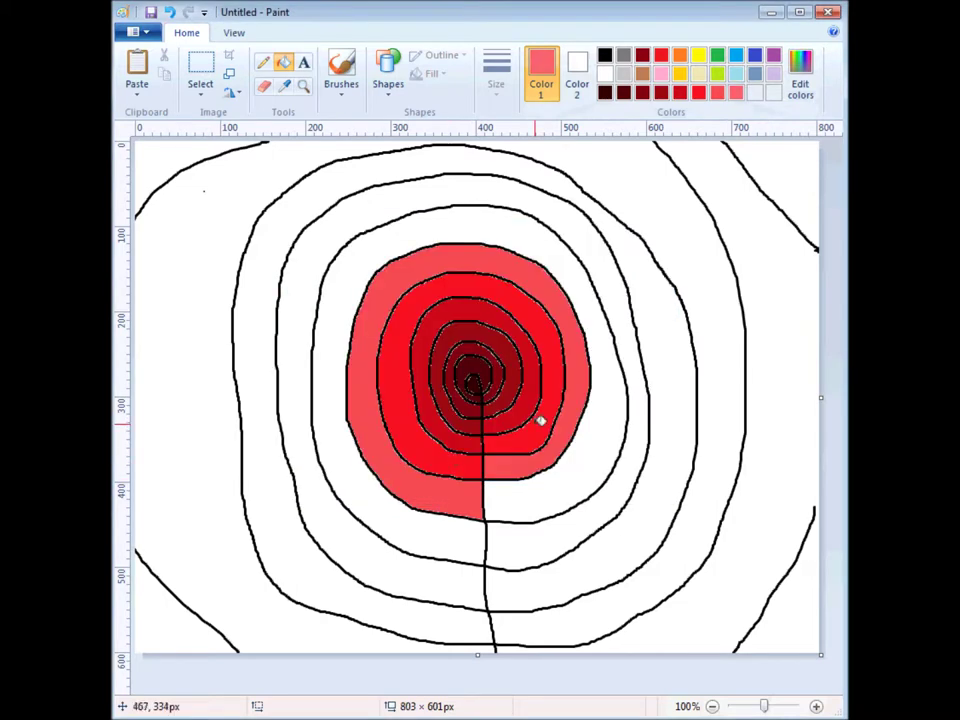
pyautogui.click(608, 410)
# Fill the following two rings with two successively lighter pinks.
pyautogui.click(799, 80)
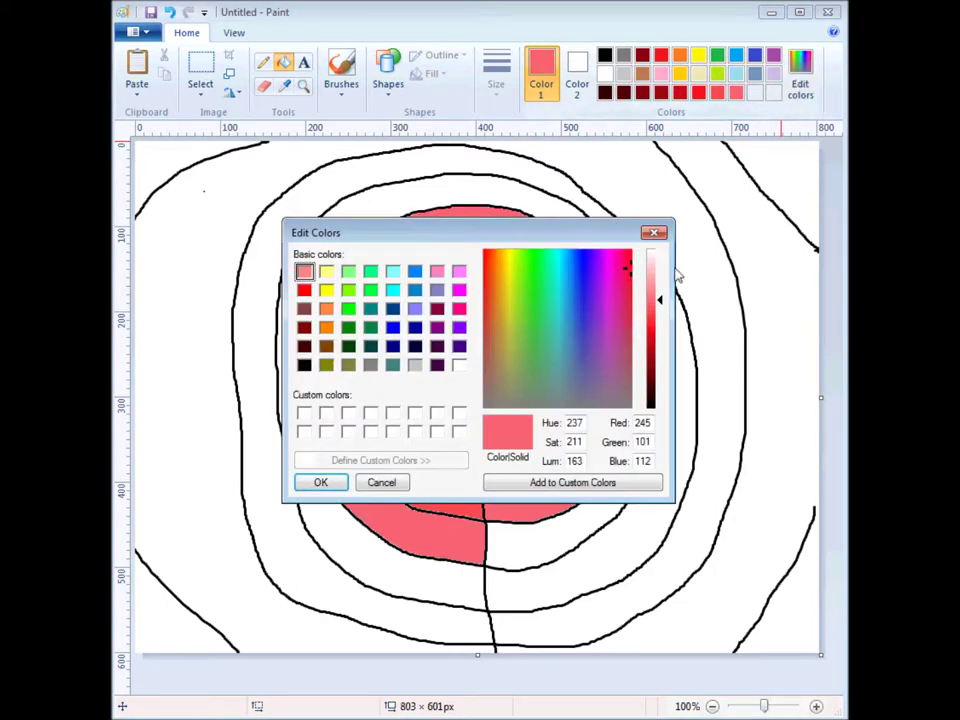
pyautogui.moveTo(656, 299); pyautogui.dragTo(659, 293)
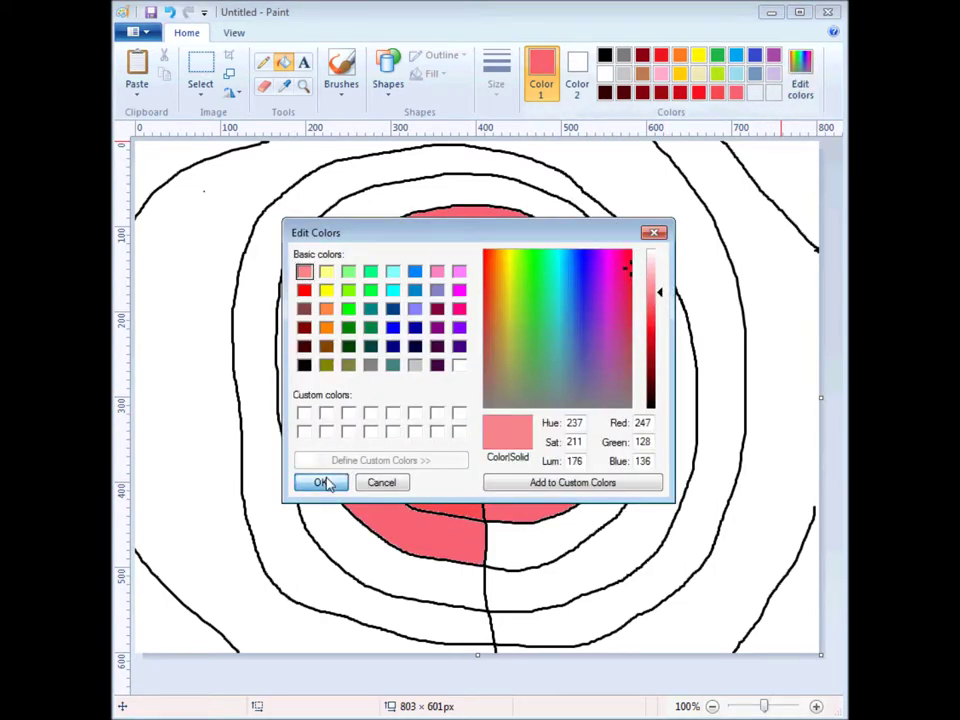
pyautogui.click(321, 482)
pyautogui.click(628, 330)
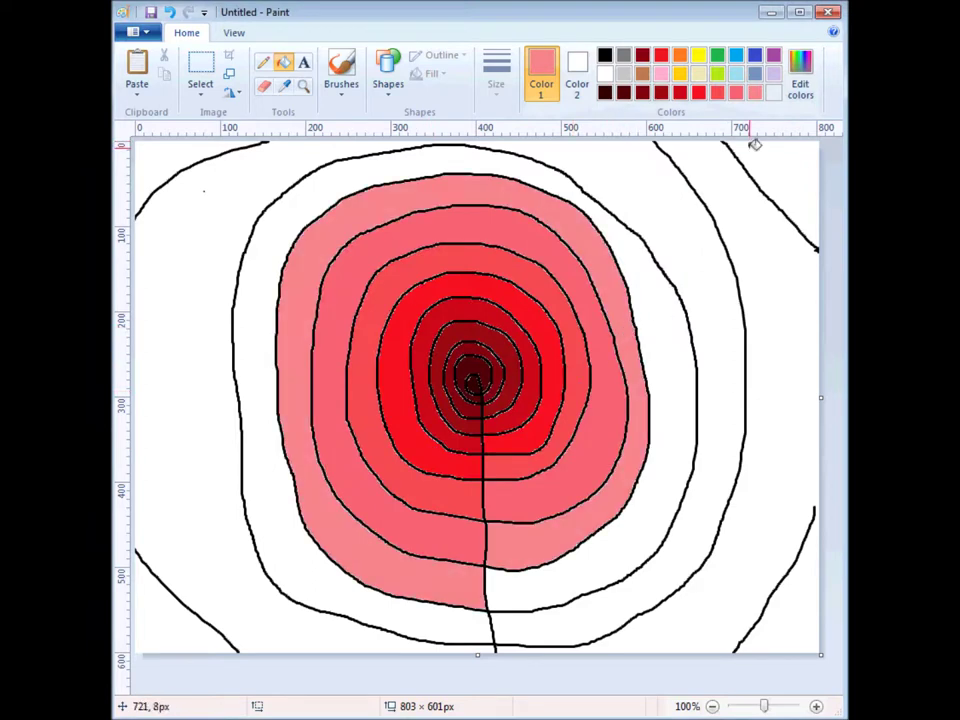
pyautogui.click(799, 80)
pyautogui.moveTo(658, 294); pyautogui.dragTo(659, 289)
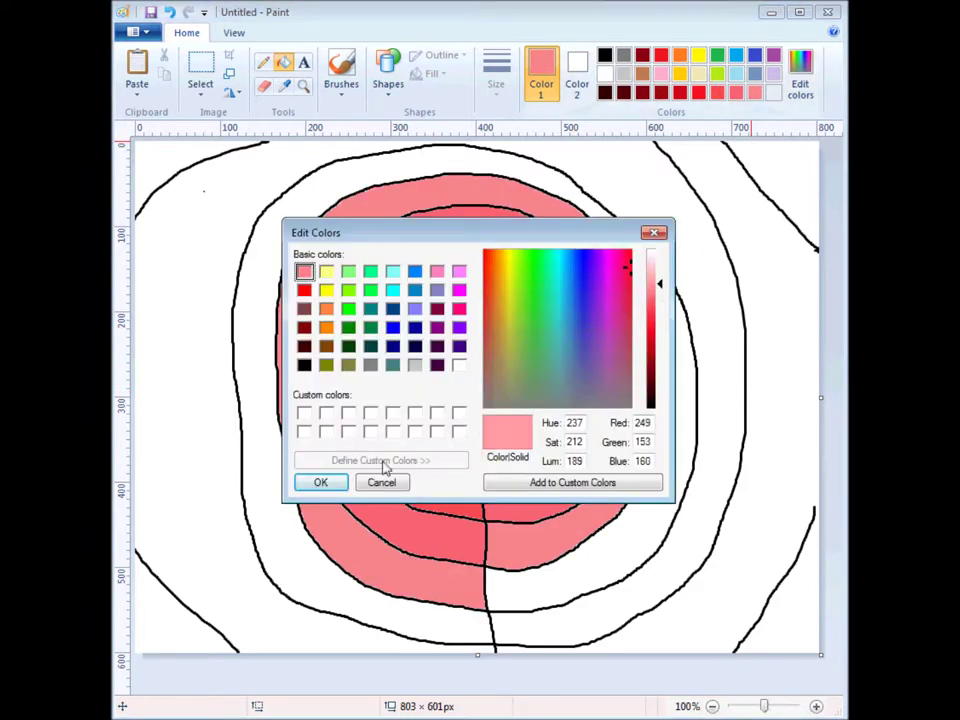
pyautogui.click(321, 482)
pyautogui.click(639, 283)
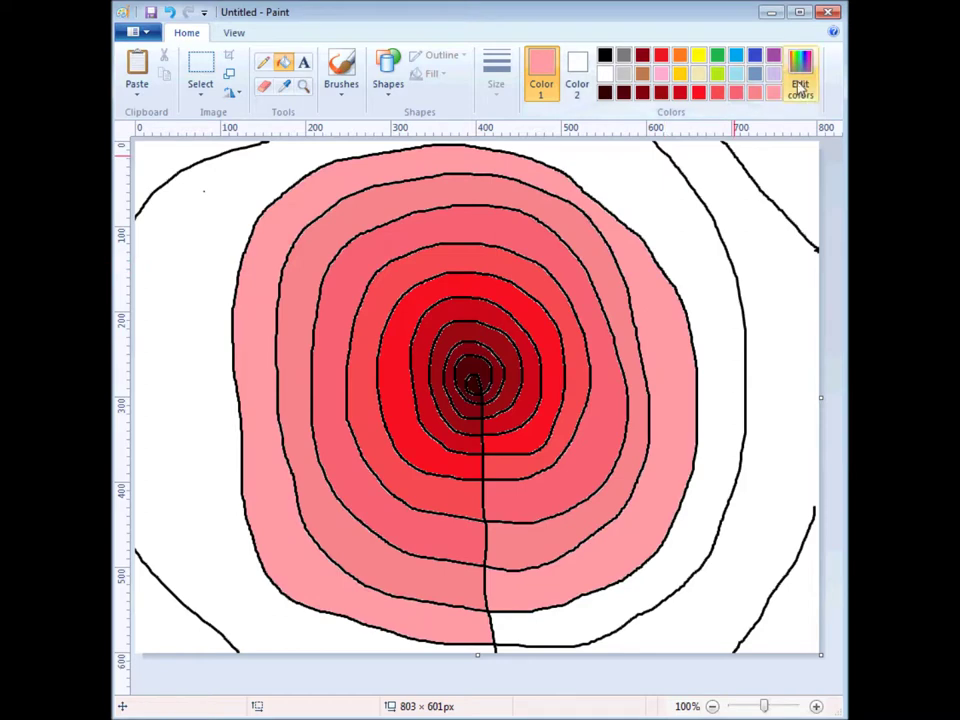
# Fill the outer region and the area beyond the outer contour with paler pinks.
pyautogui.click(800, 85)
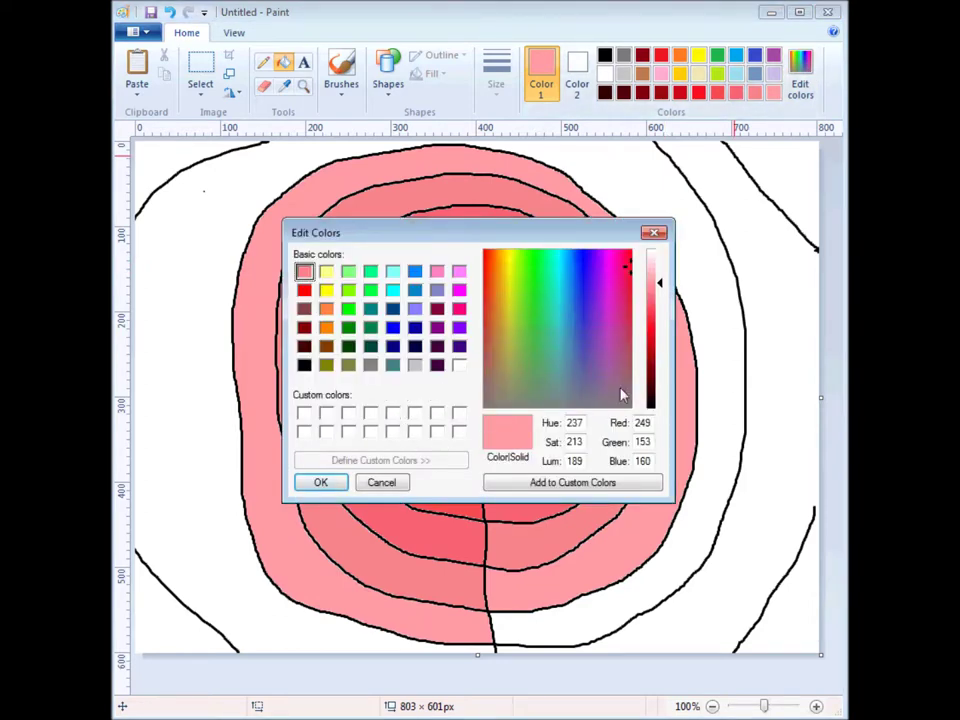
pyautogui.click(656, 275)
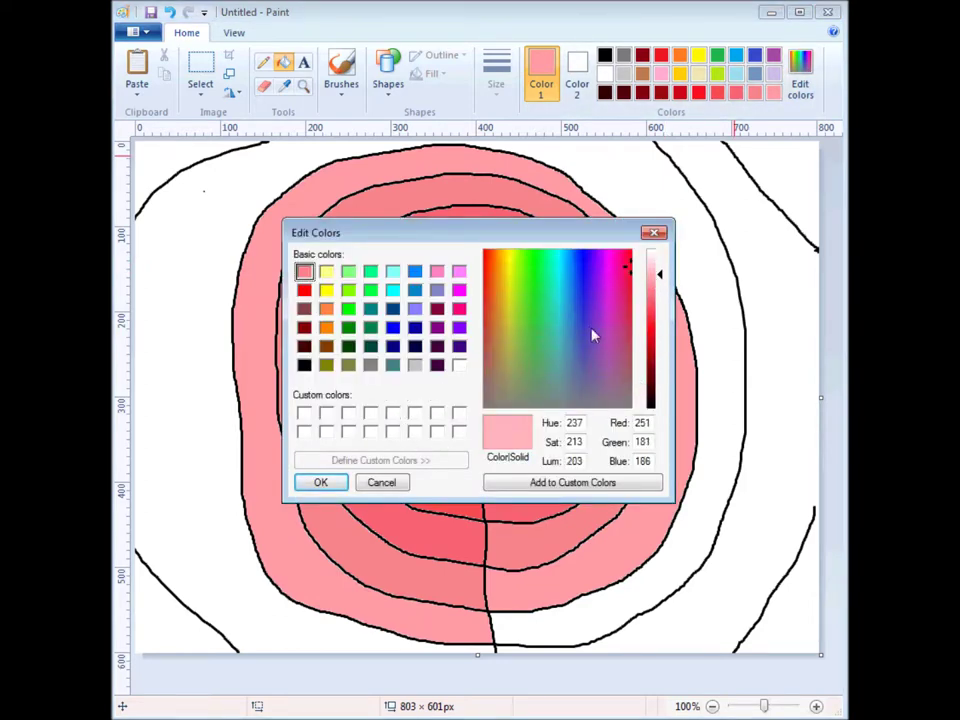
pyautogui.click(319, 484)
pyautogui.click(714, 288)
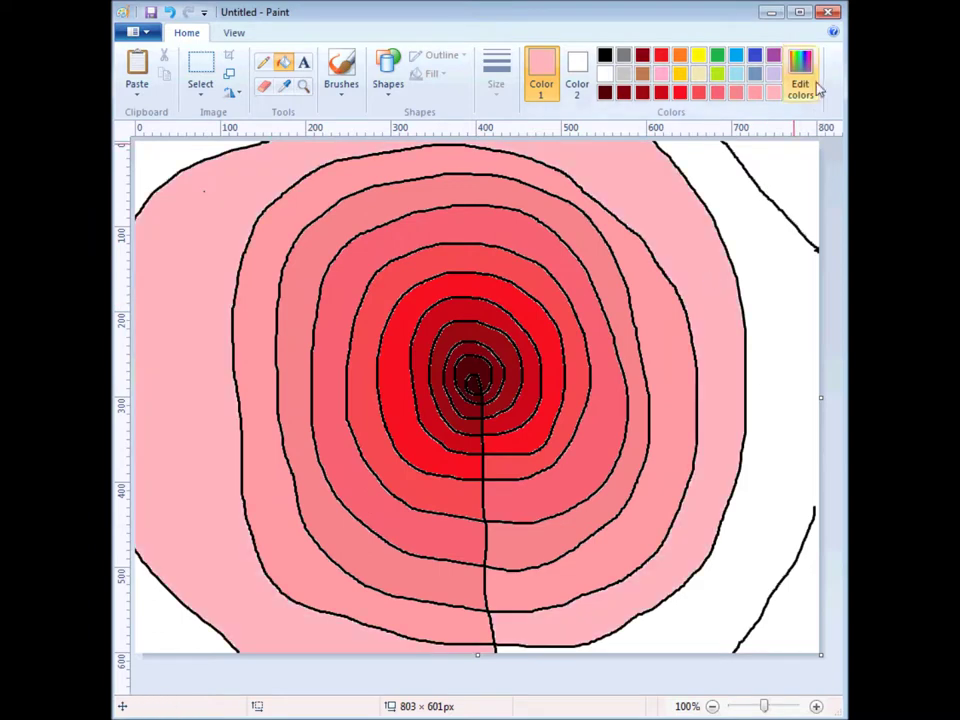
pyautogui.click(806, 86)
pyautogui.click(658, 269)
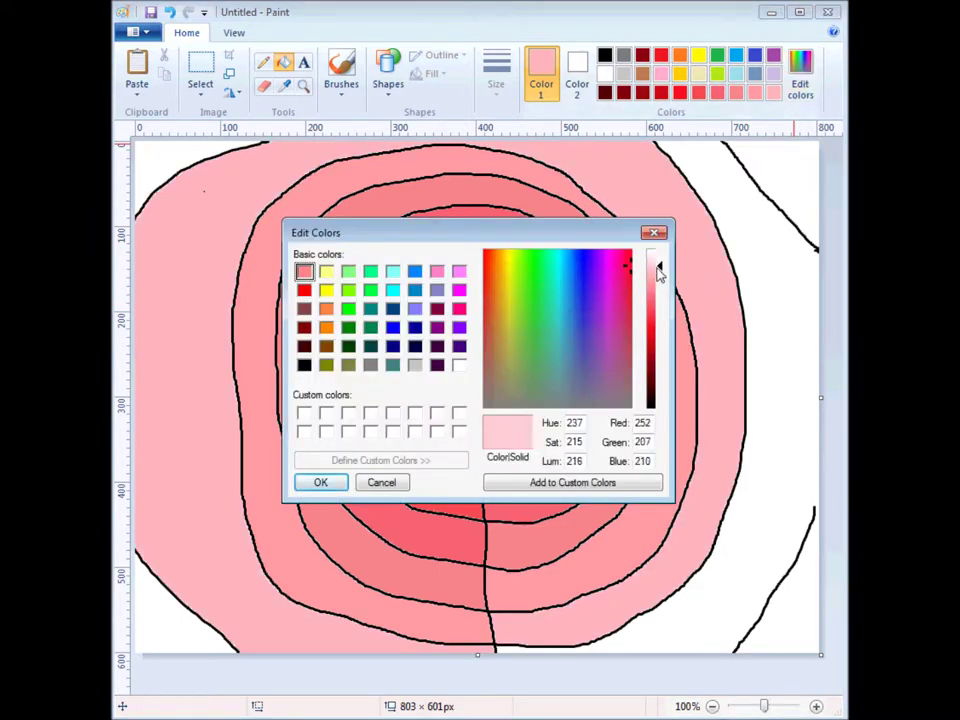
pyautogui.click(330, 483)
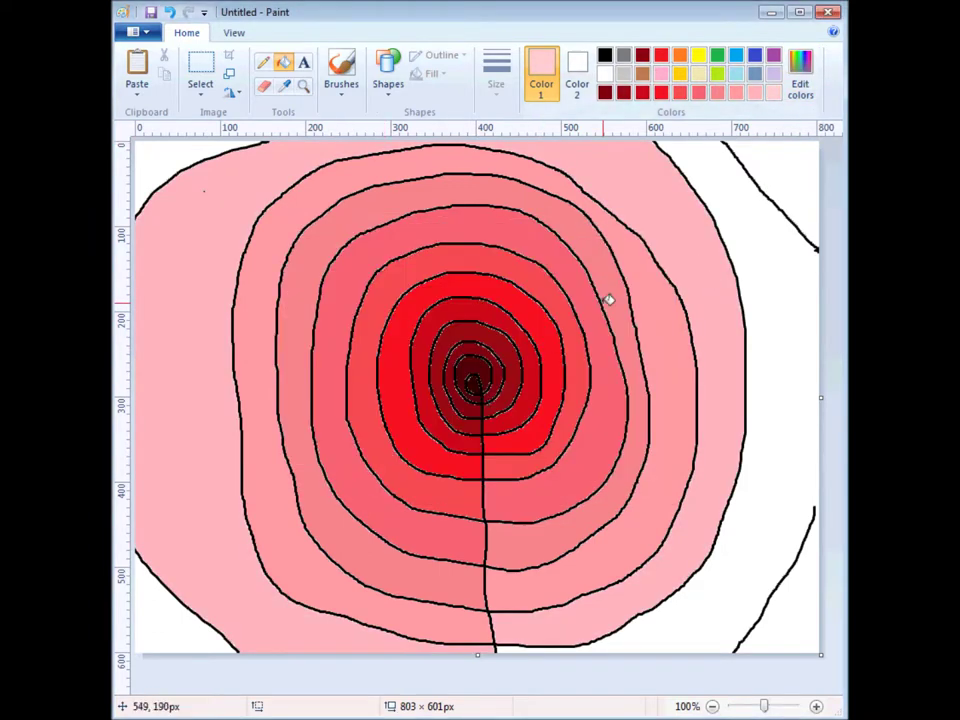
pyautogui.click(738, 231)
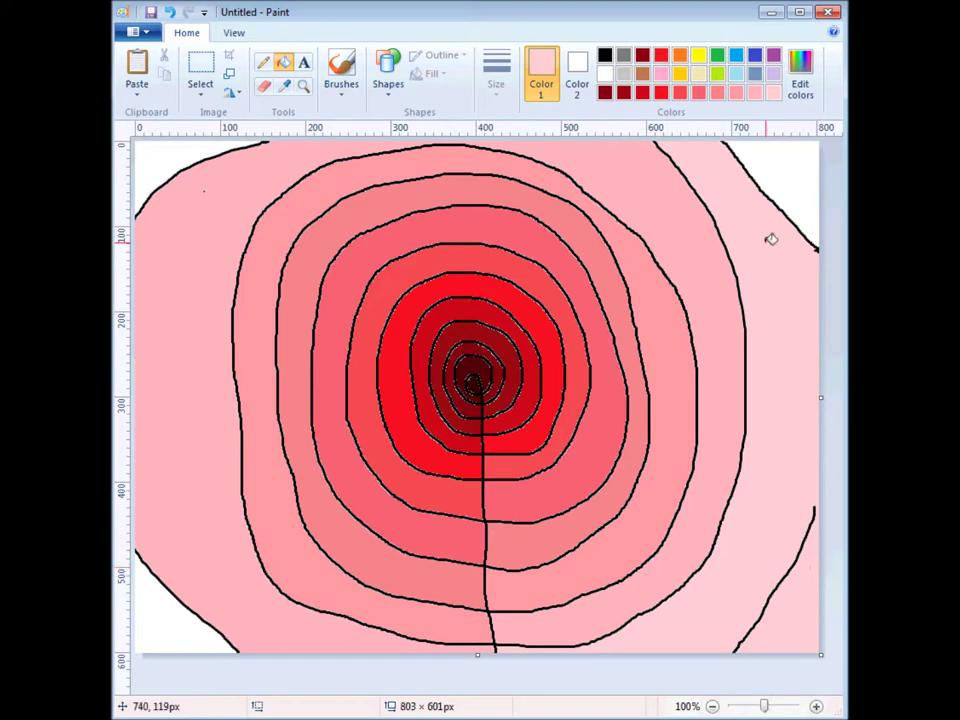
# Fill the bottom-left and top-right corners with near-white pink (254, 231, 233).
pyautogui.click(801, 86)
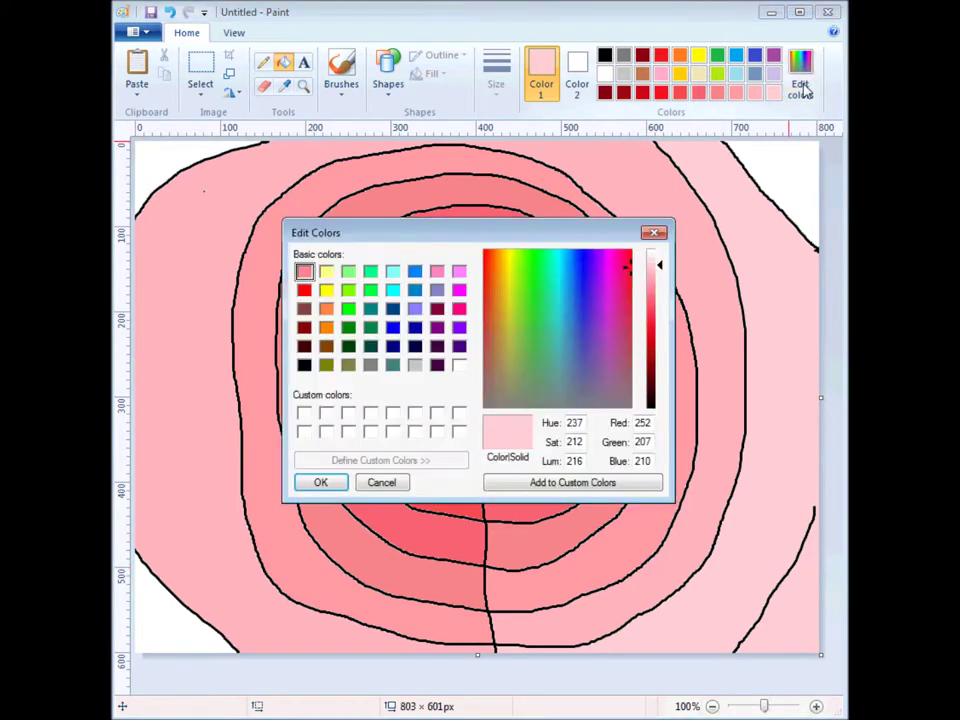
pyautogui.click(656, 262)
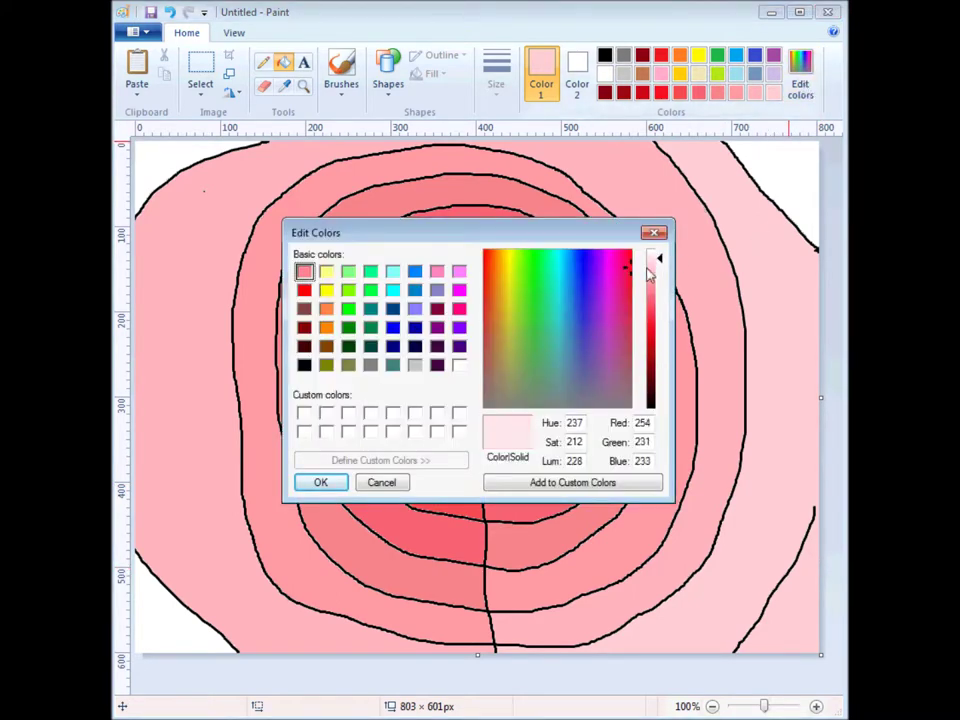
pyautogui.click(328, 482)
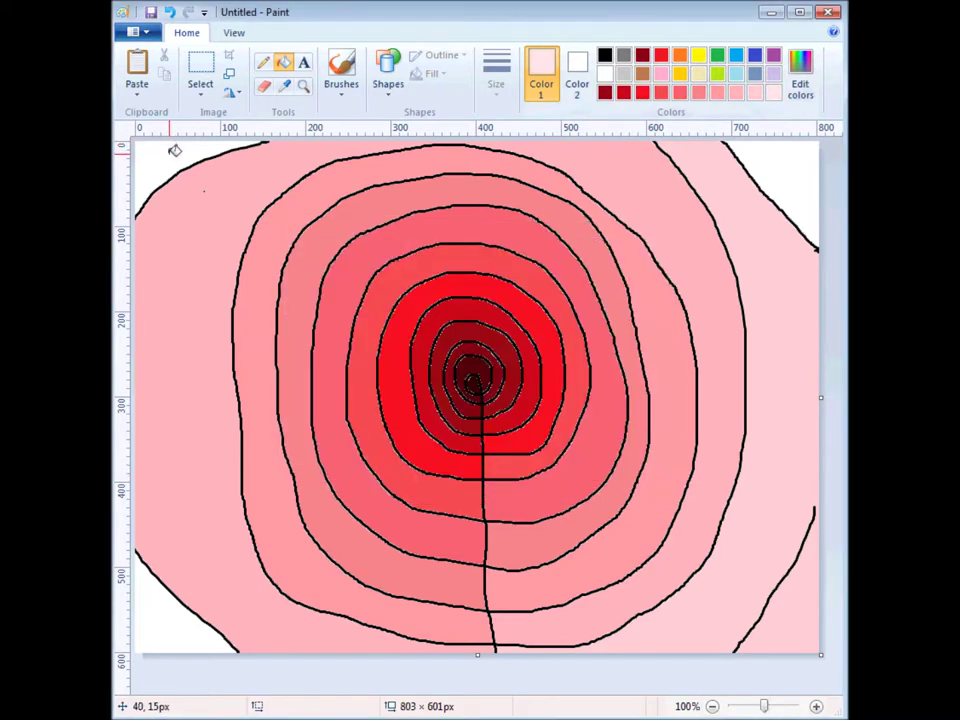
pyautogui.click(165, 596)
pyautogui.click(799, 165)
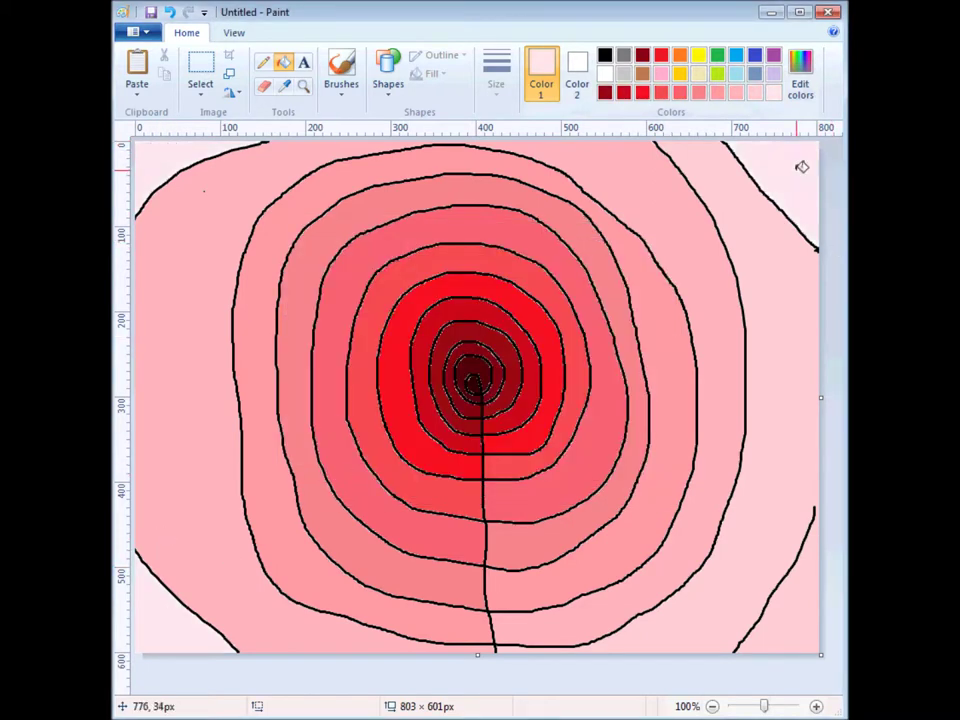
# Thicken the short stroke at the right edge with the black brush.
pyautogui.click(340, 66)
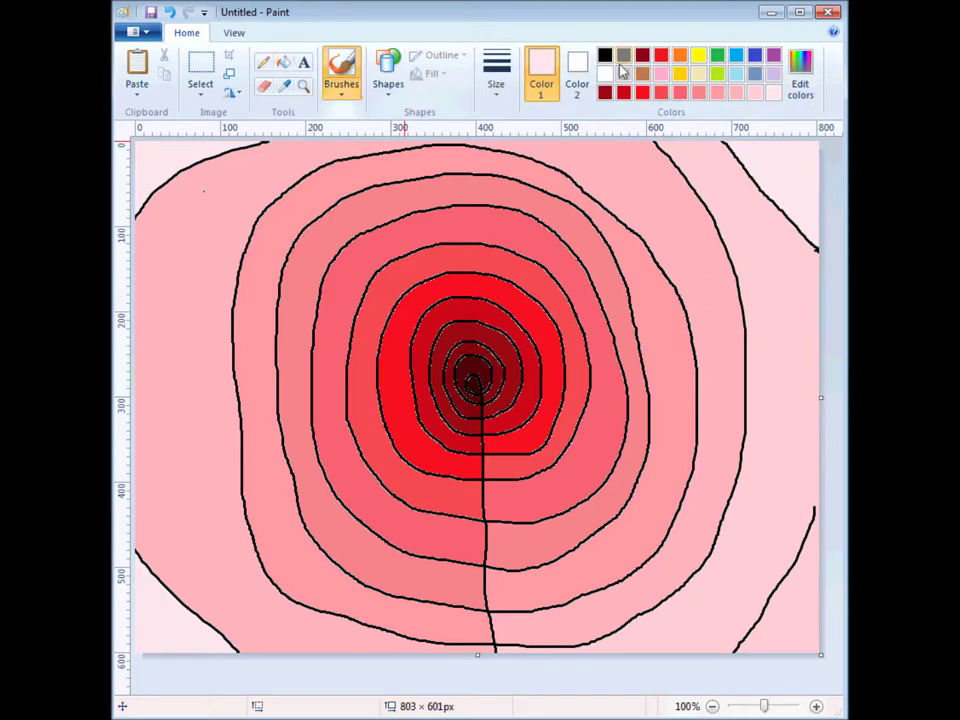
pyautogui.click(605, 54)
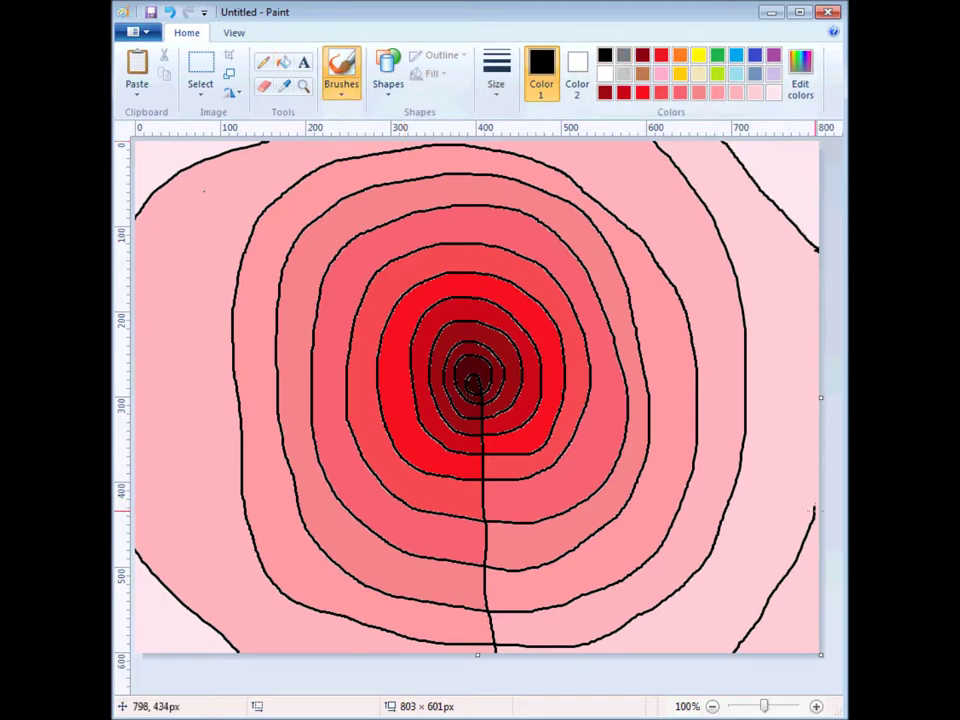
pyautogui.click(815, 512)
# Sample the pale corner pink with the Color picker and return to Fill.
pyautogui.click(285, 90)
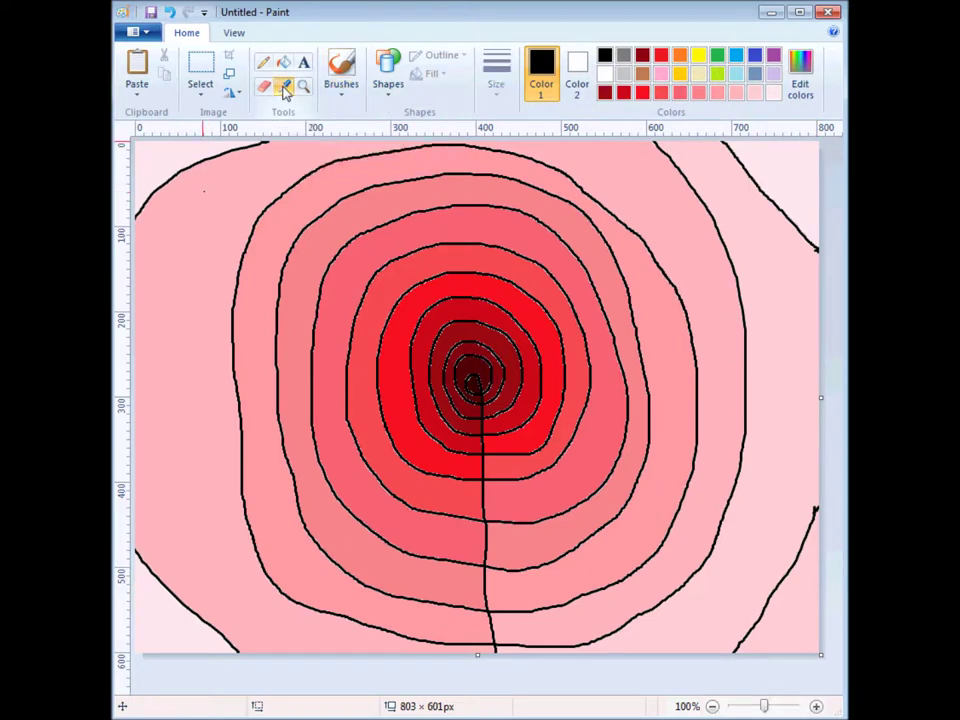
pyautogui.click(165, 157)
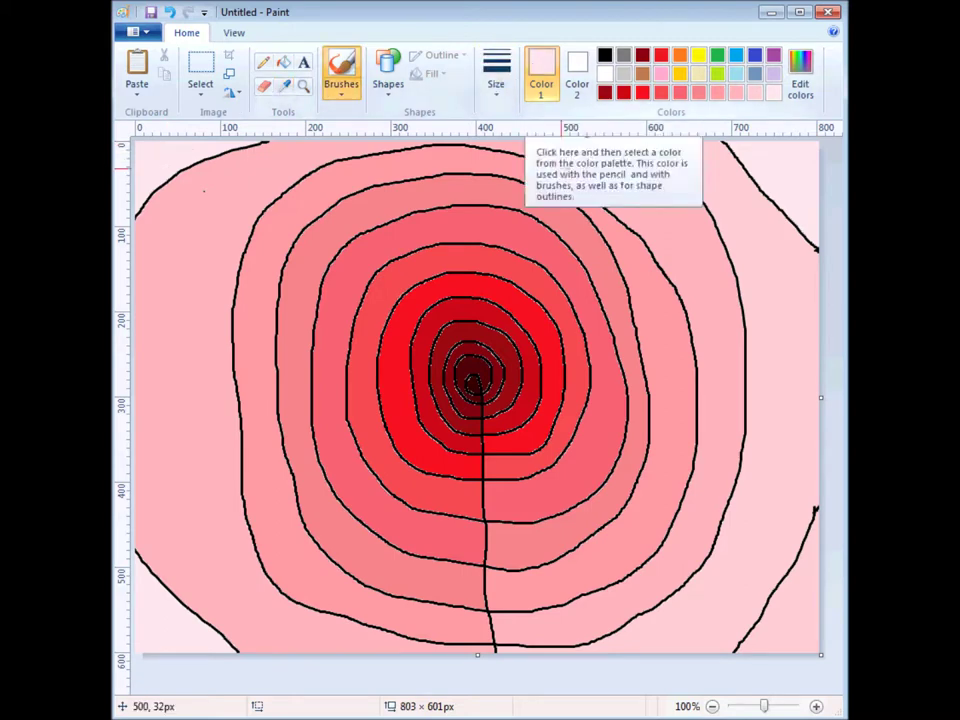
pyautogui.click(284, 62)
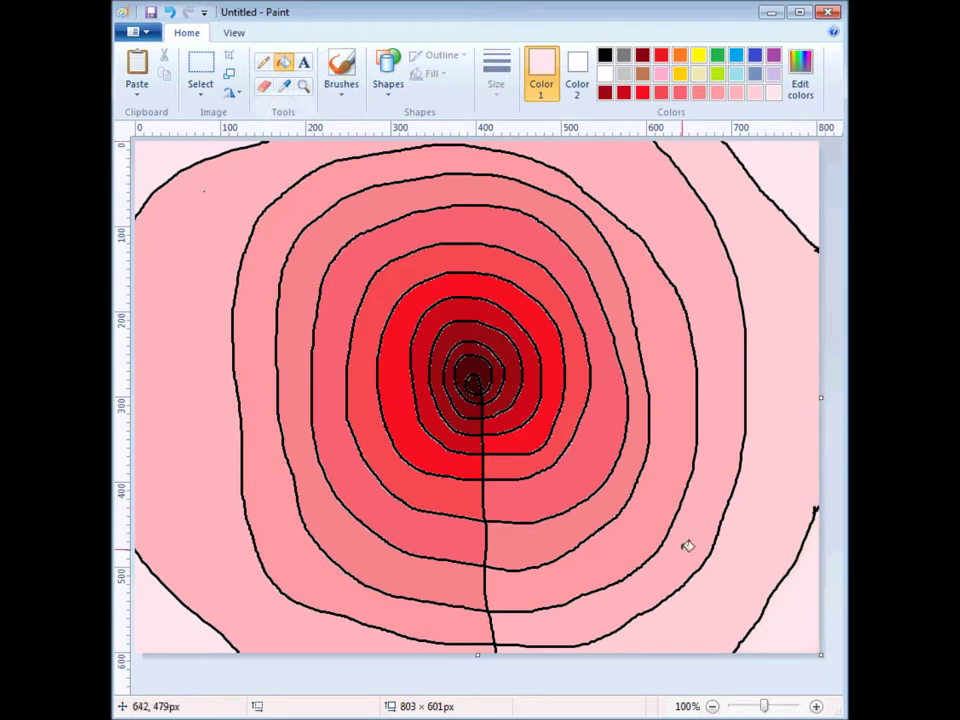